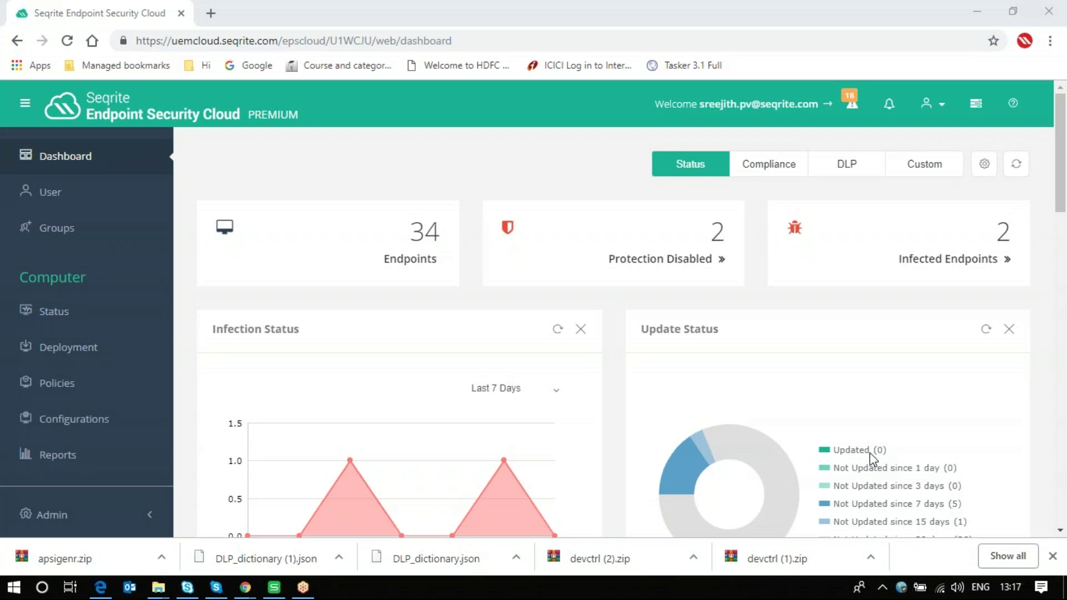
Switch from the dashboard to the Configurations page via the left sidebar
click(78, 420)
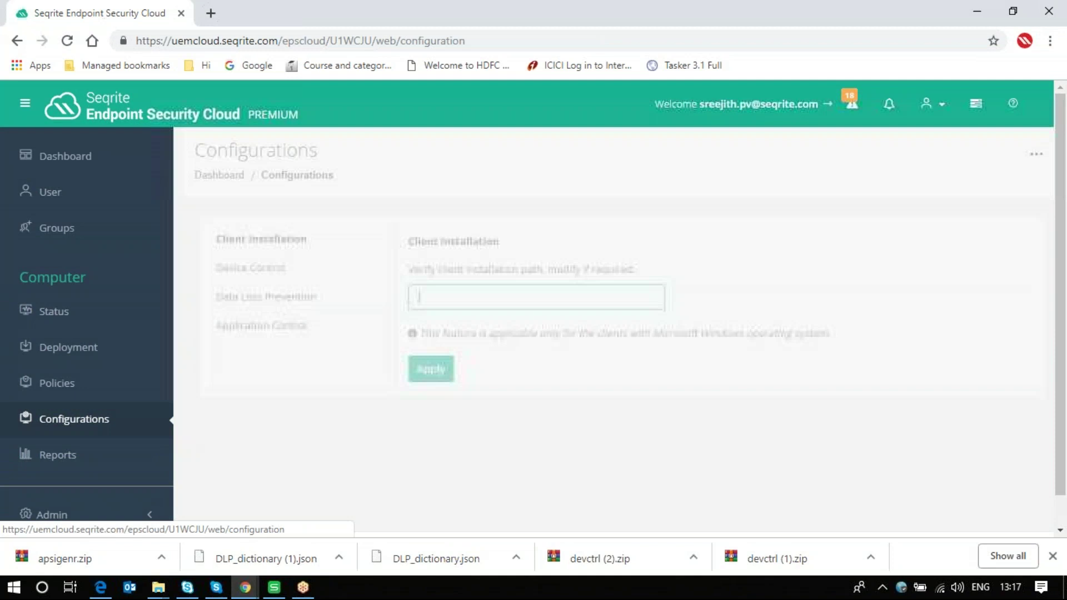
Open Application Control's custom applications and begin a new Add Application entry
click(274, 327)
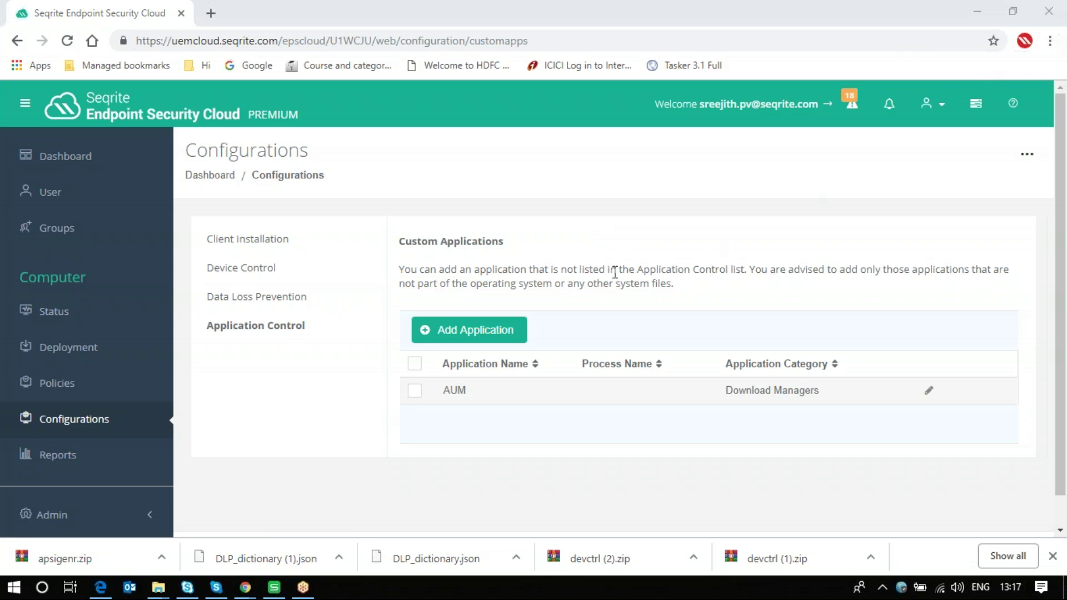
click(500, 330)
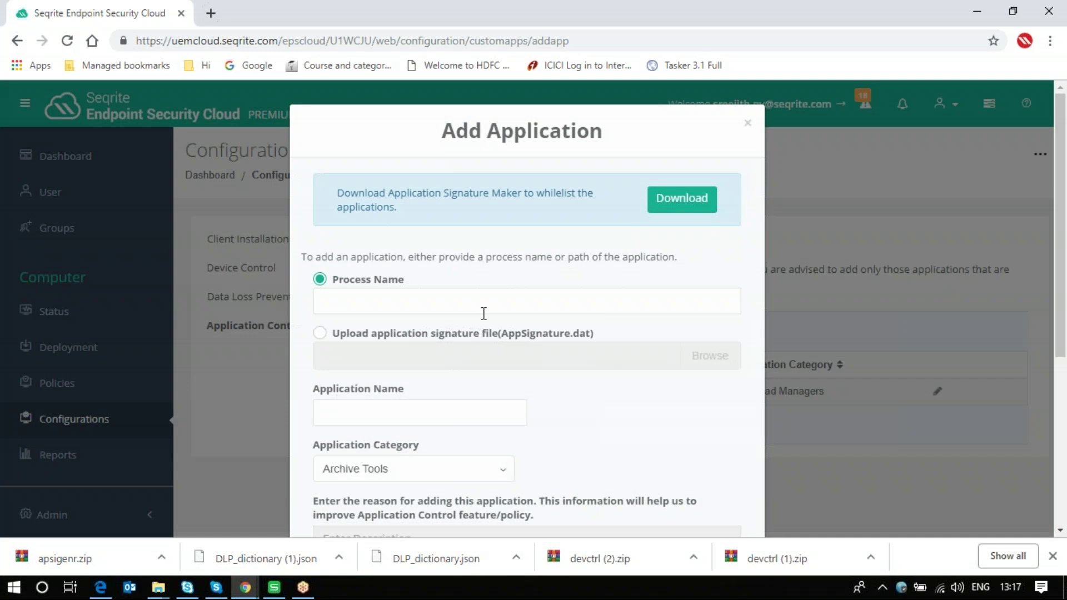
click(450, 305)
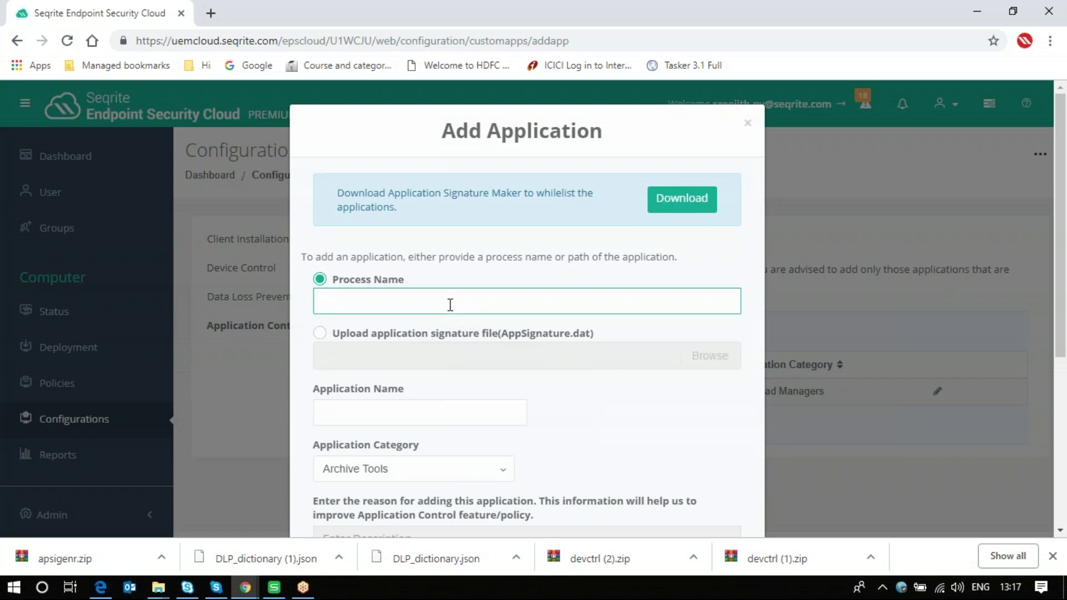
Enter process xyz.exe and application name XYZ, choose Backup Software, and save
text(xy)
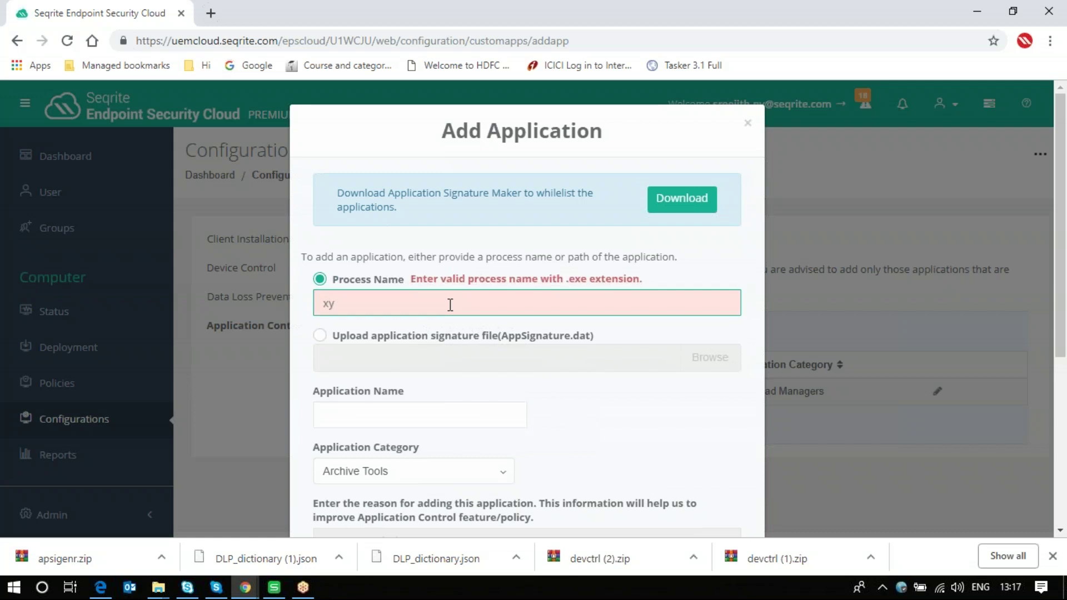
text(z.exe)
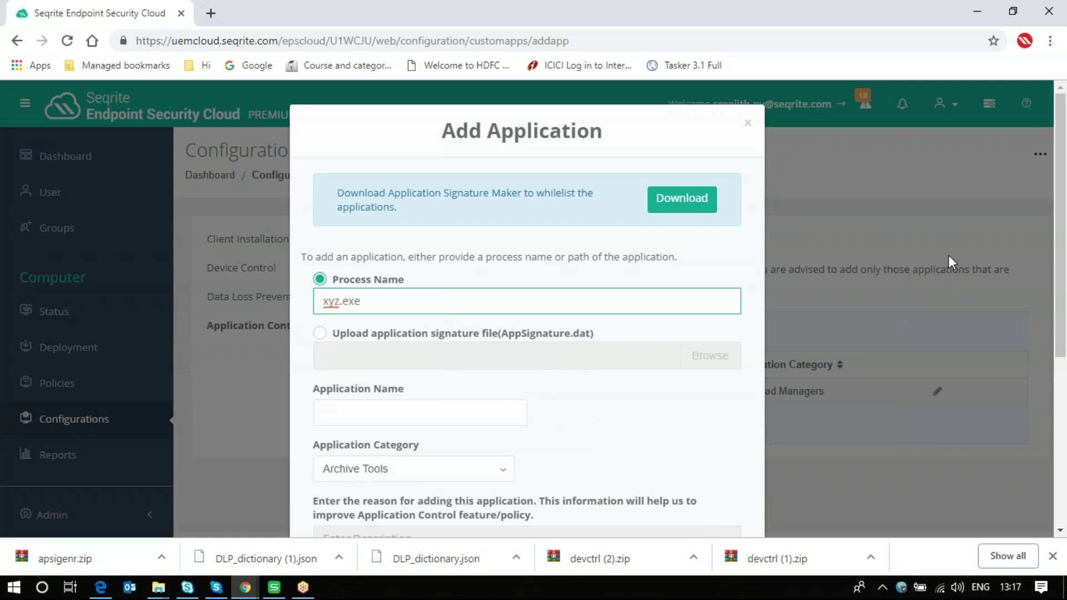
click(951, 265)
scroll(949, 267, down, 1)
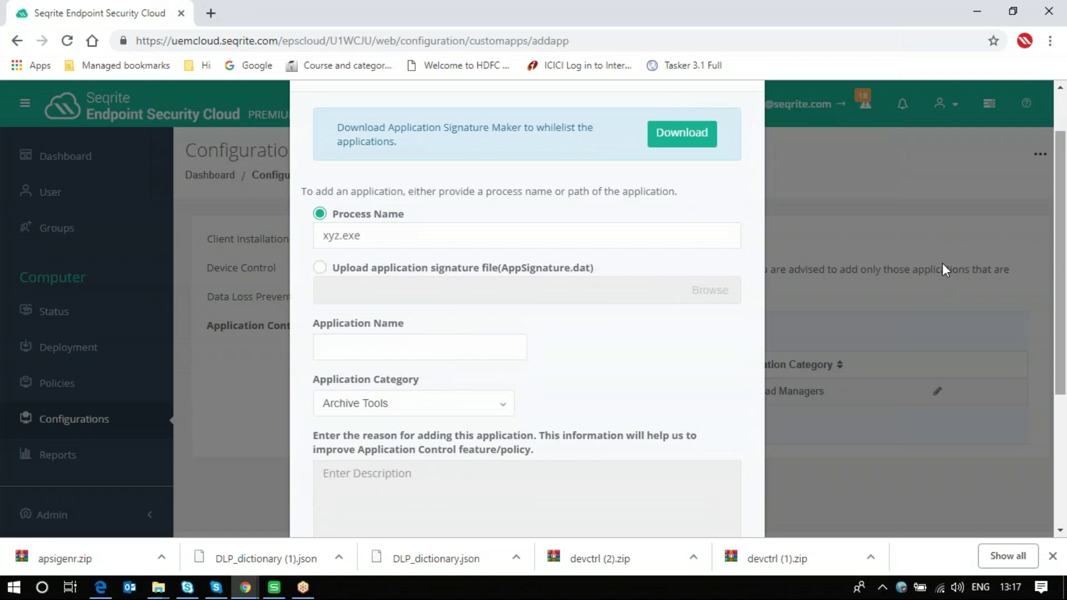
click(392, 344)
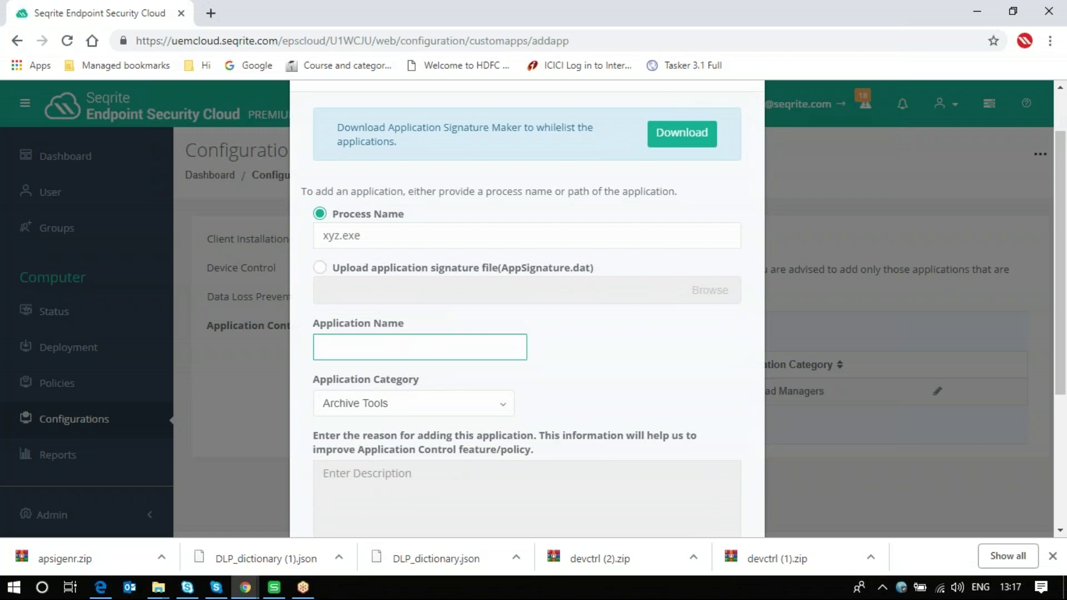
text(XYZ)
click(428, 404)
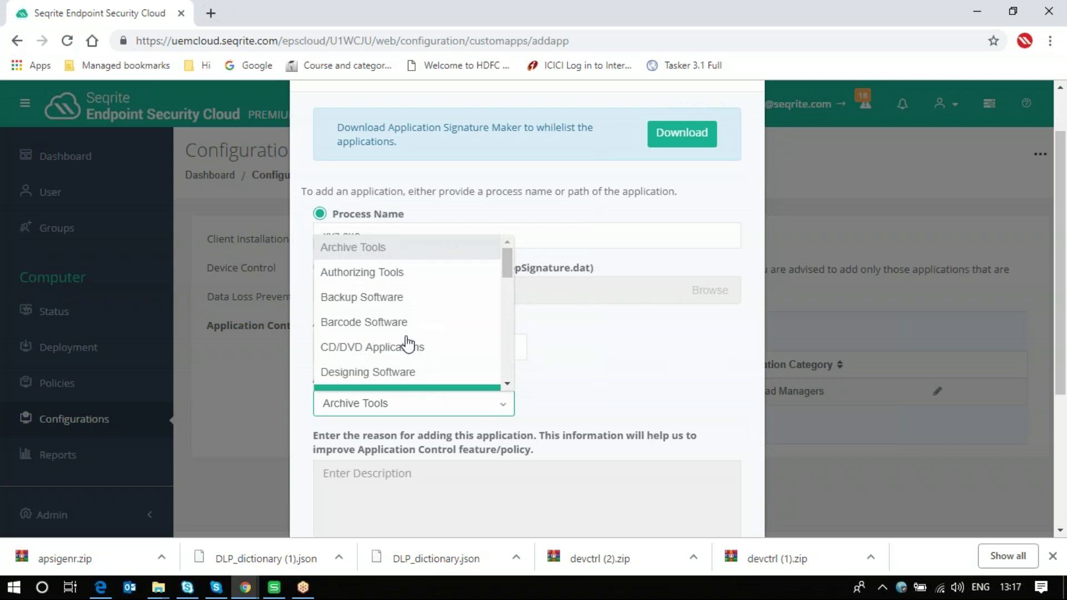
click(372, 297)
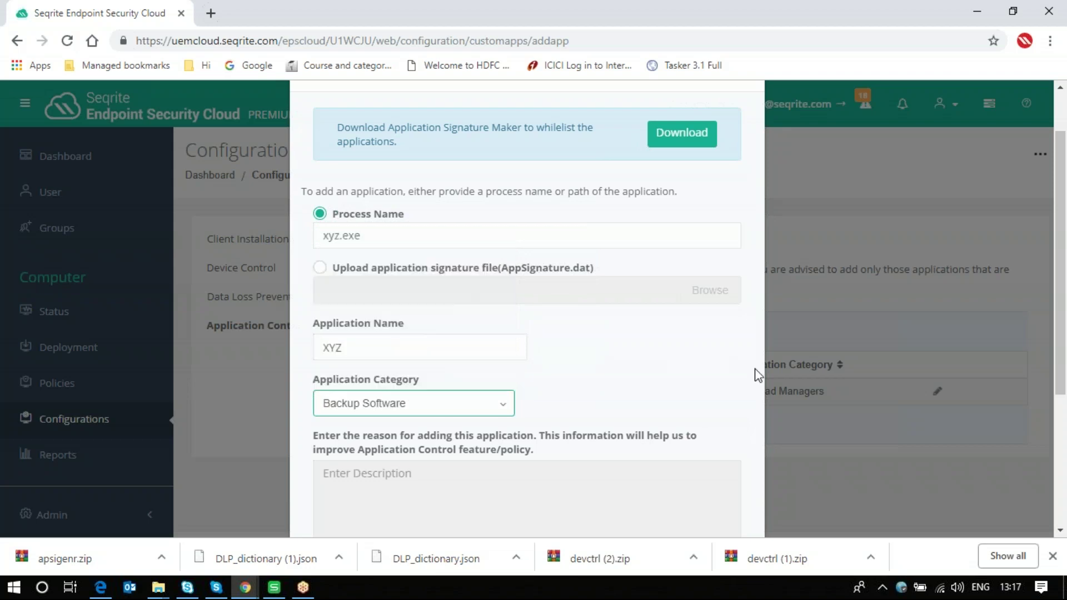
scroll(755, 389, down, 3)
scroll(1062, 372, down, 2)
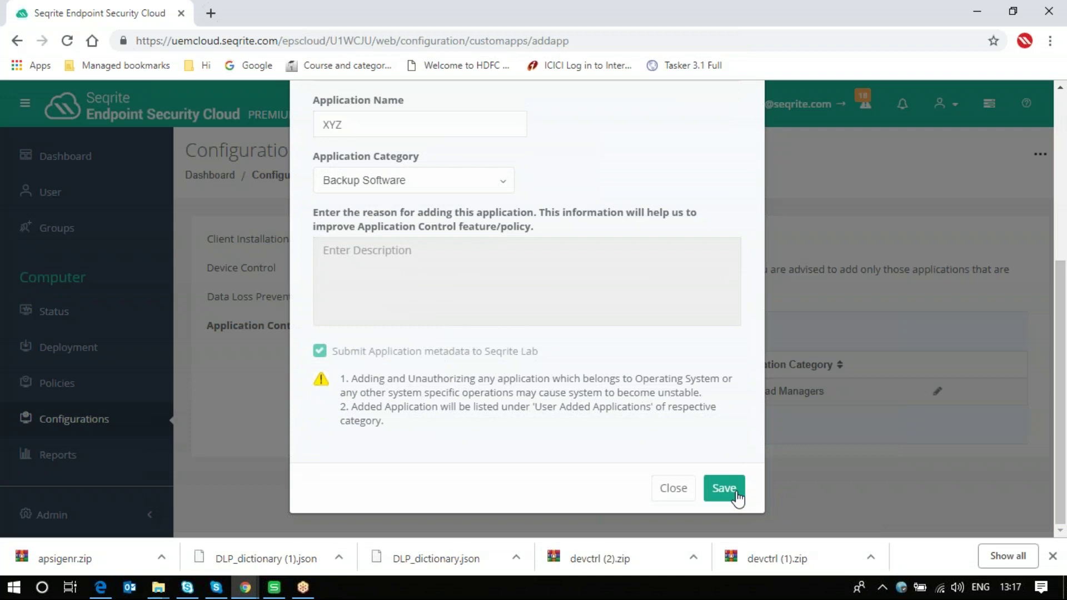
scroll(1066, 349, up, 5)
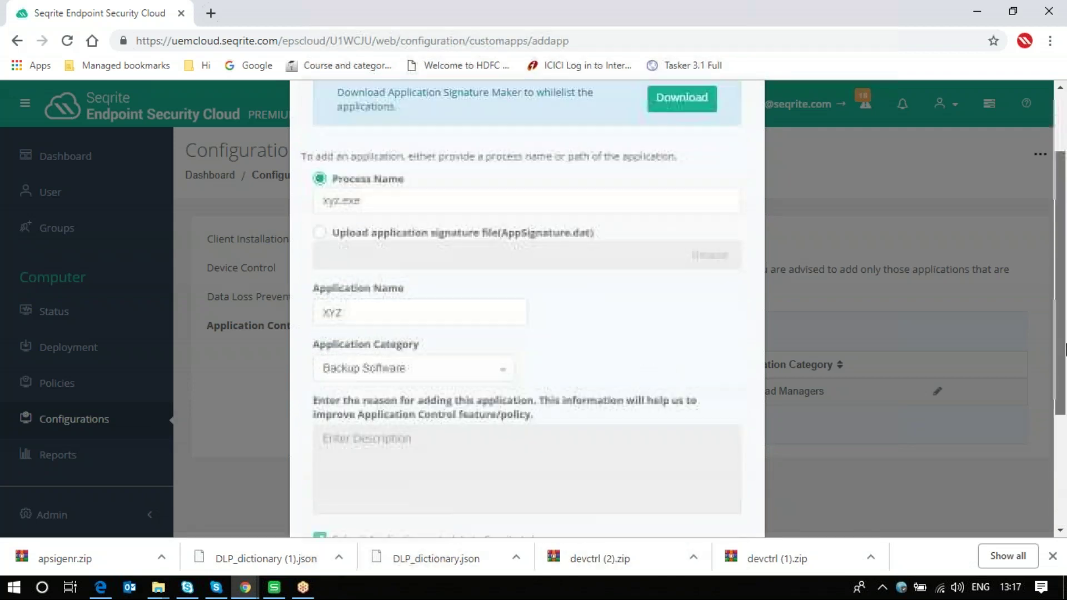
scroll(1066, 349, down, 5)
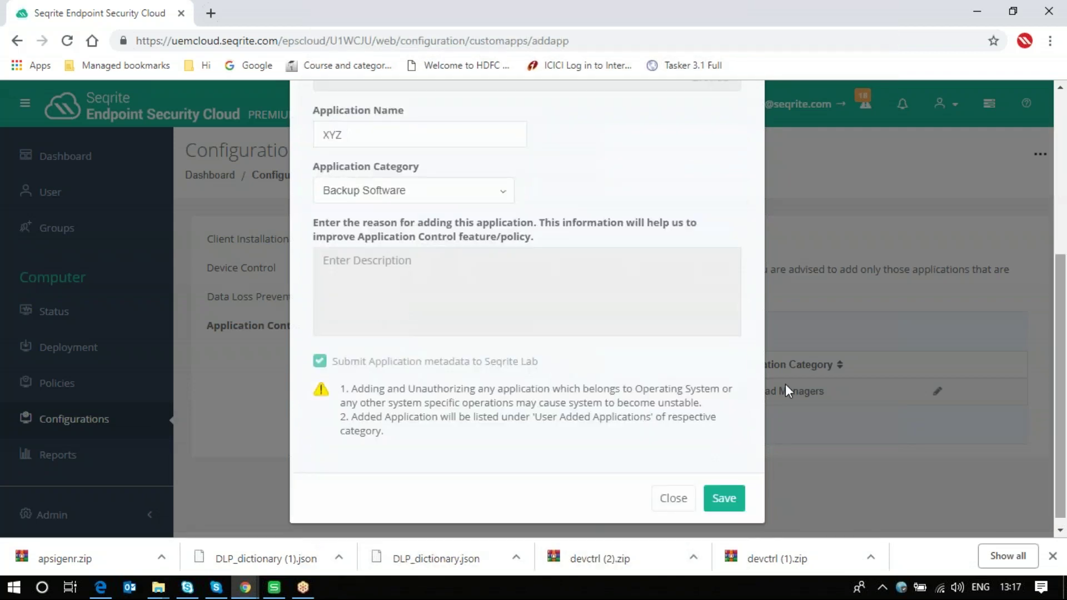
click(725, 509)
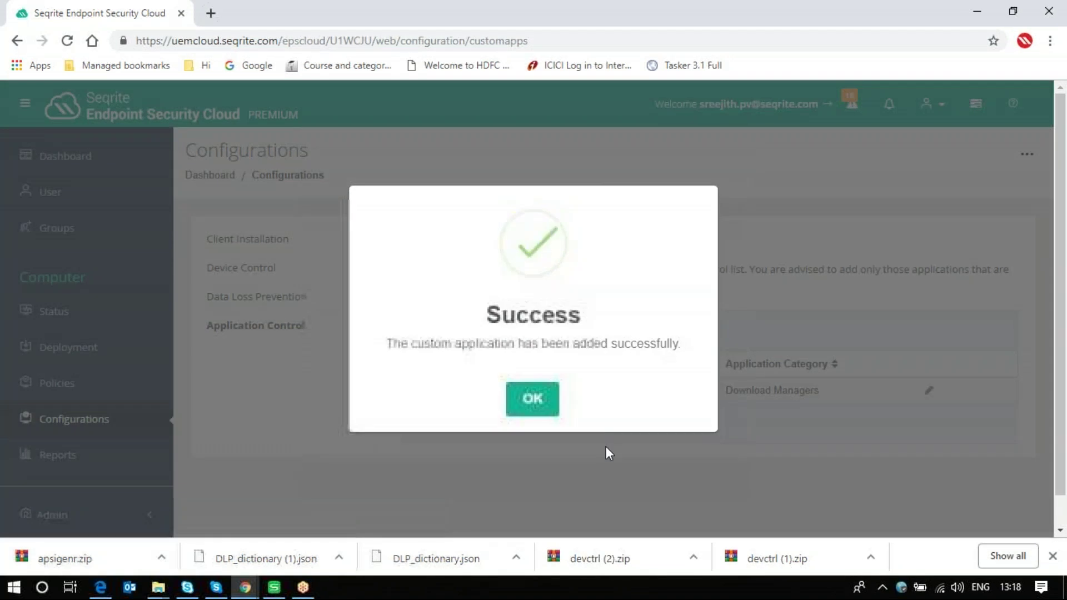
Dismiss the success notice, start another application, and download the Application Signature Maker
click(522, 400)
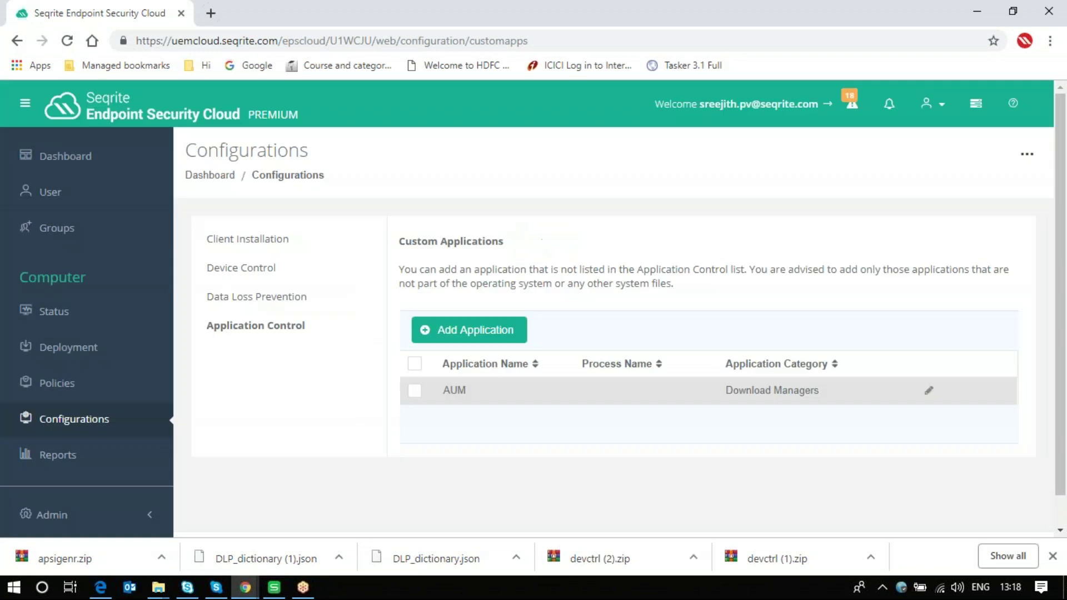
click(429, 330)
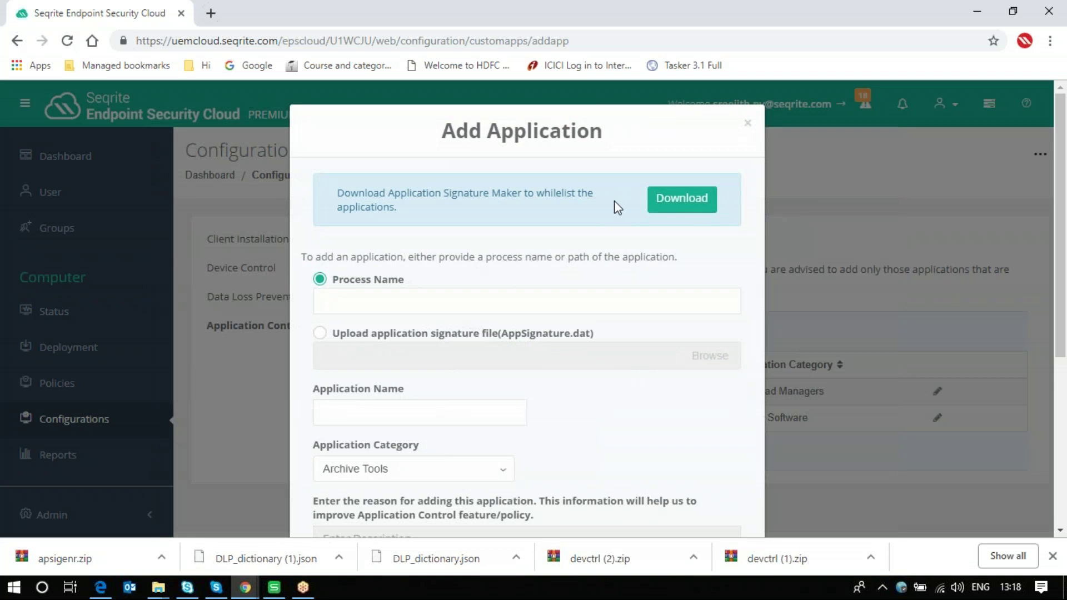
click(693, 210)
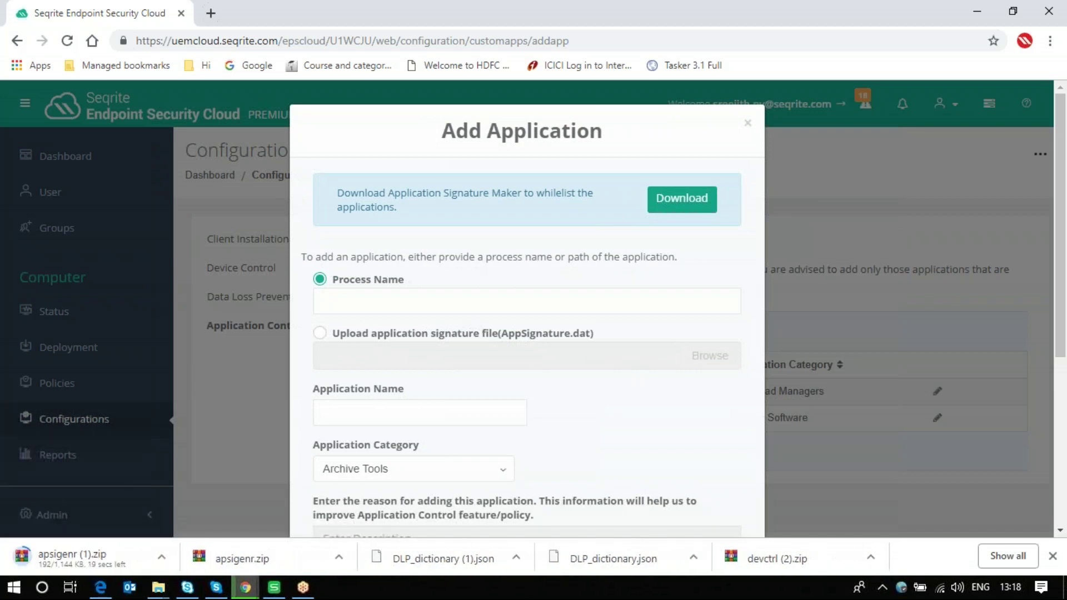
Show the downloaded apsigenr (1).zip in its Downloads folder
mouse_move(187, 588)
click(166, 557)
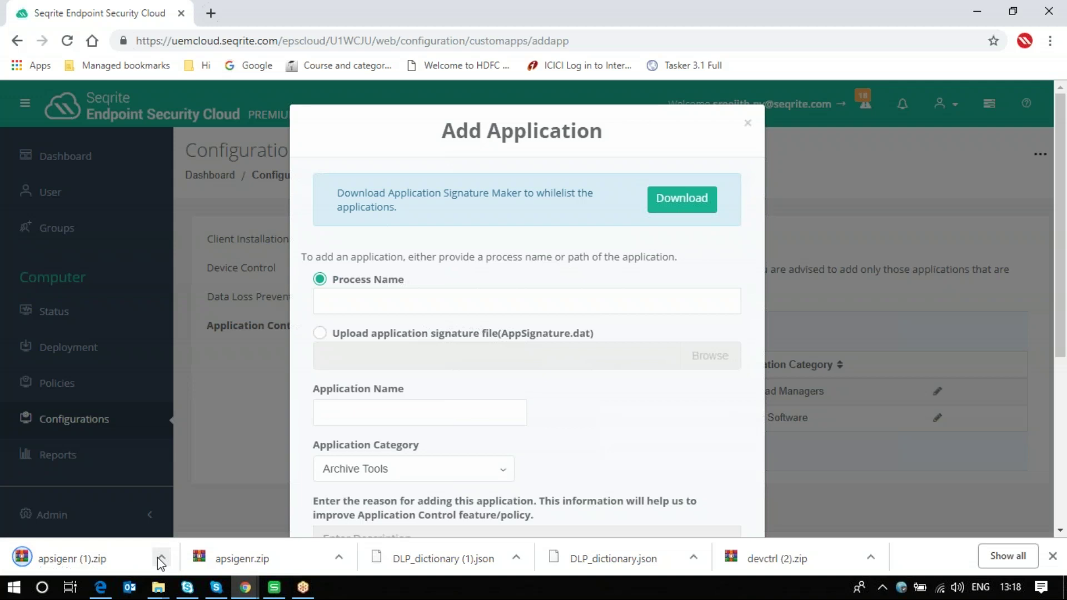
click(159, 557)
click(189, 504)
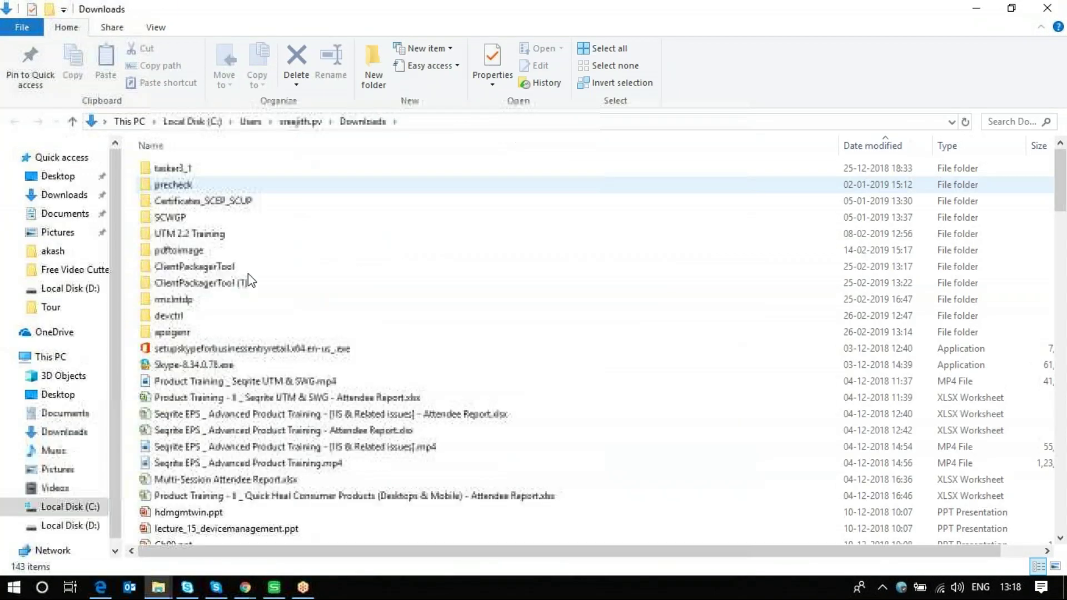
Open the extracted apsigenr (1) folder and launch apsignr.exe
right_click(208, 538)
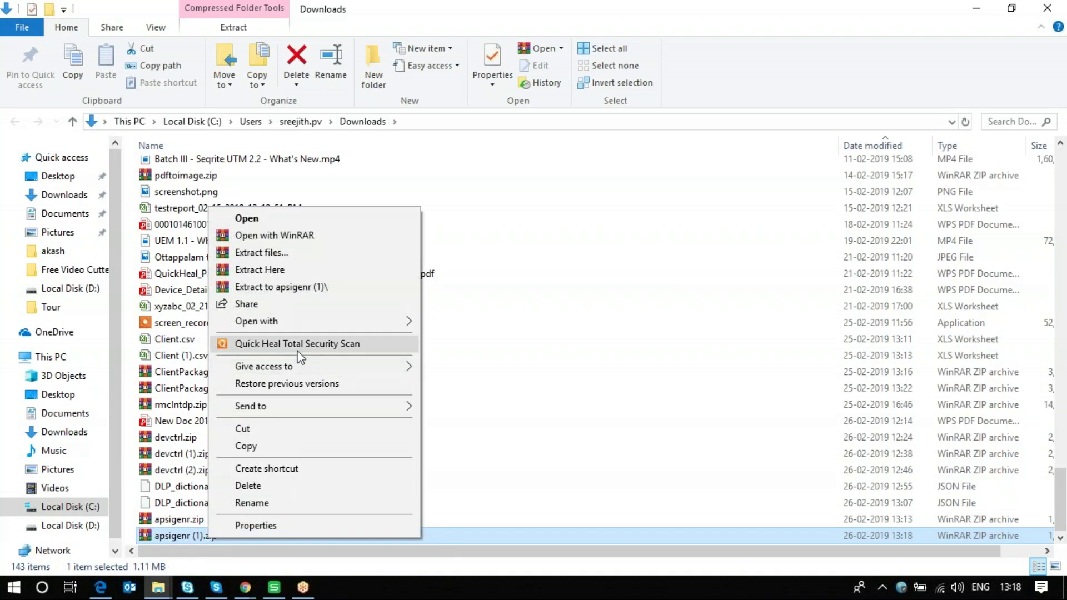
click(328, 297)
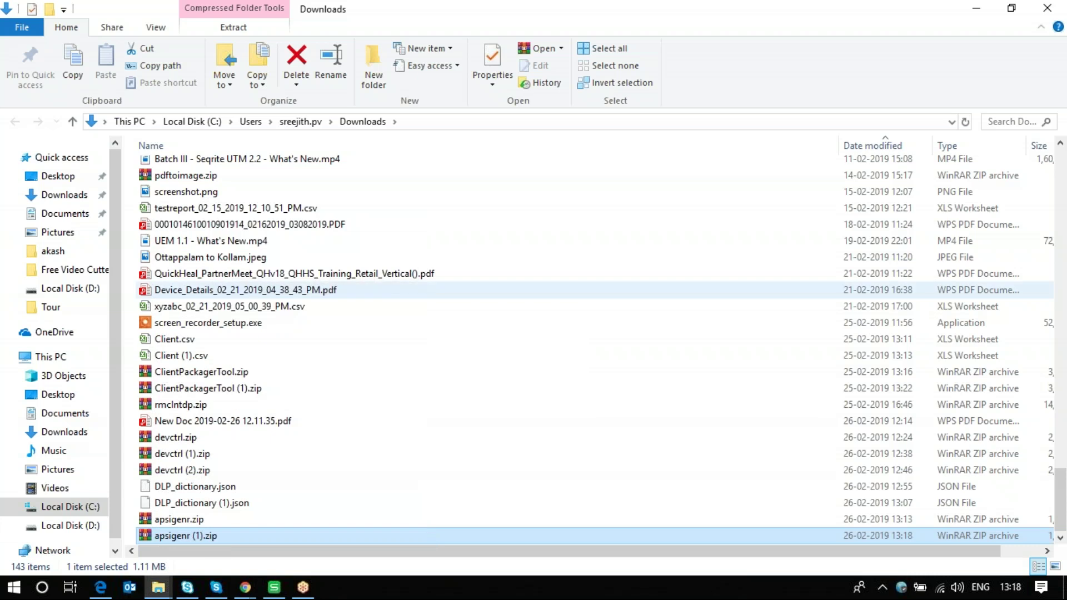
click(266, 292)
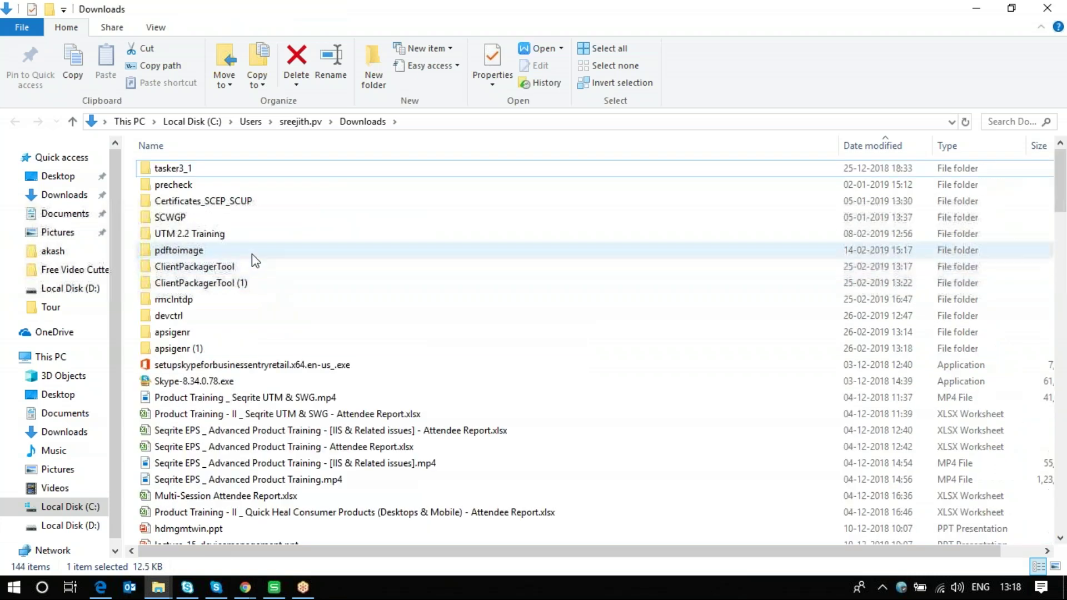
double_click(194, 352)
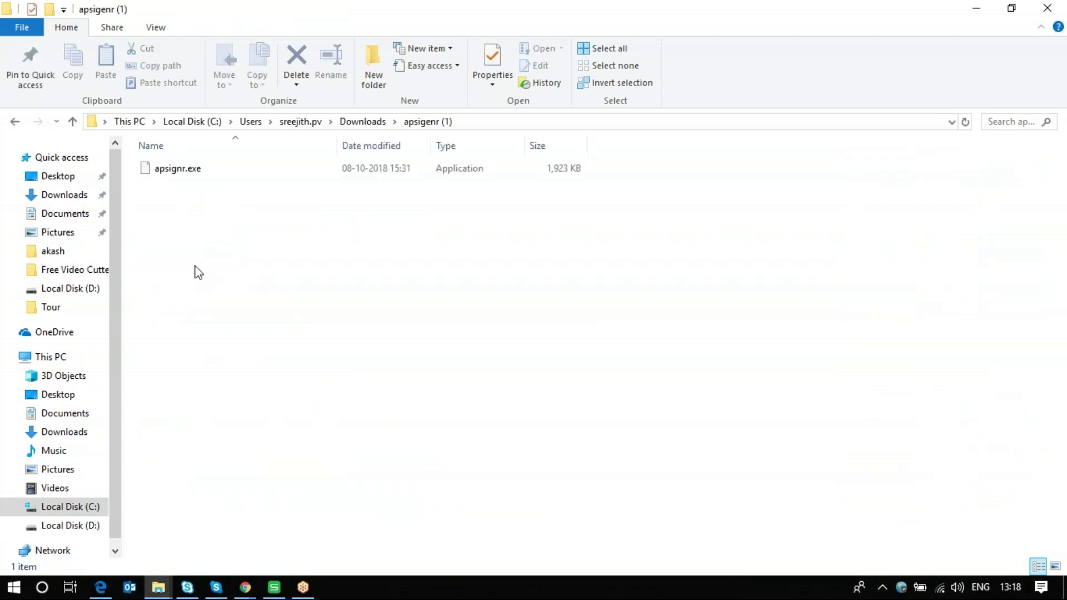
click(165, 172)
double_click(163, 174)
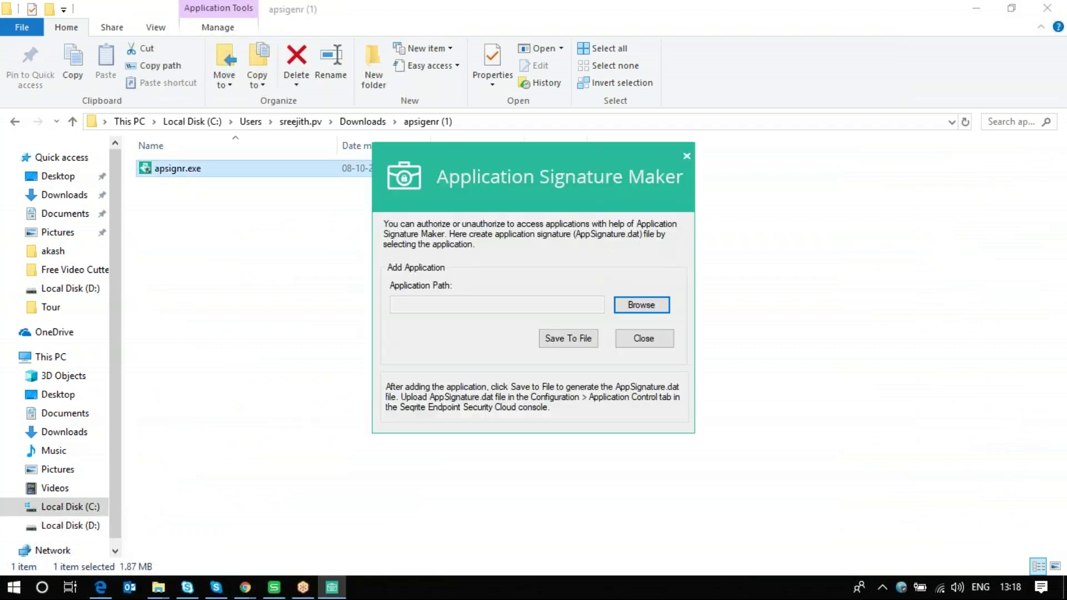
Browse to C:\Program Files\Everything and pick Everything.exe as the application path
click(641, 304)
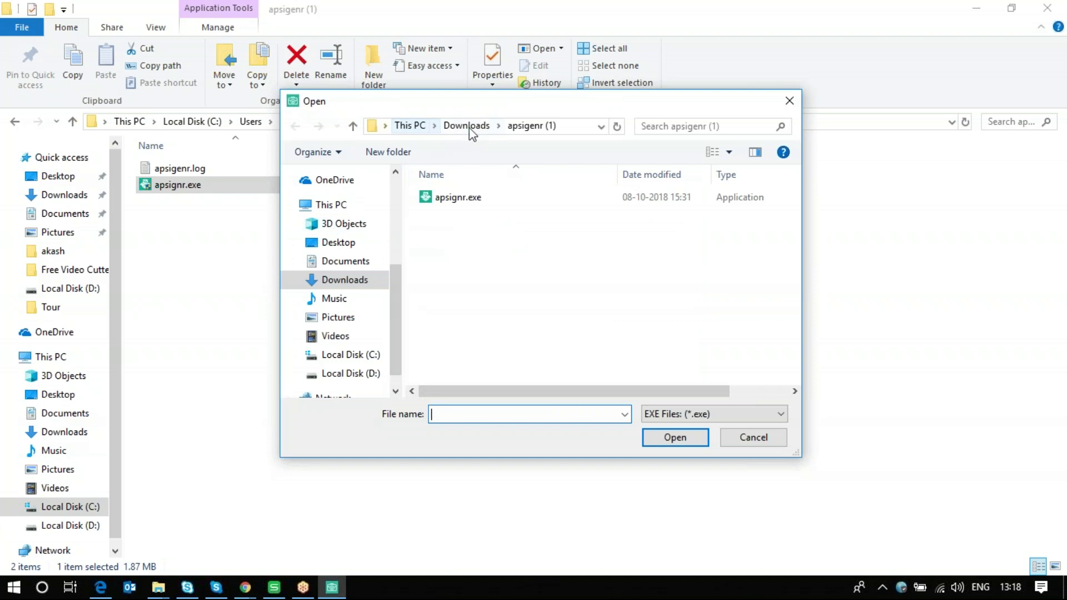
click(414, 125)
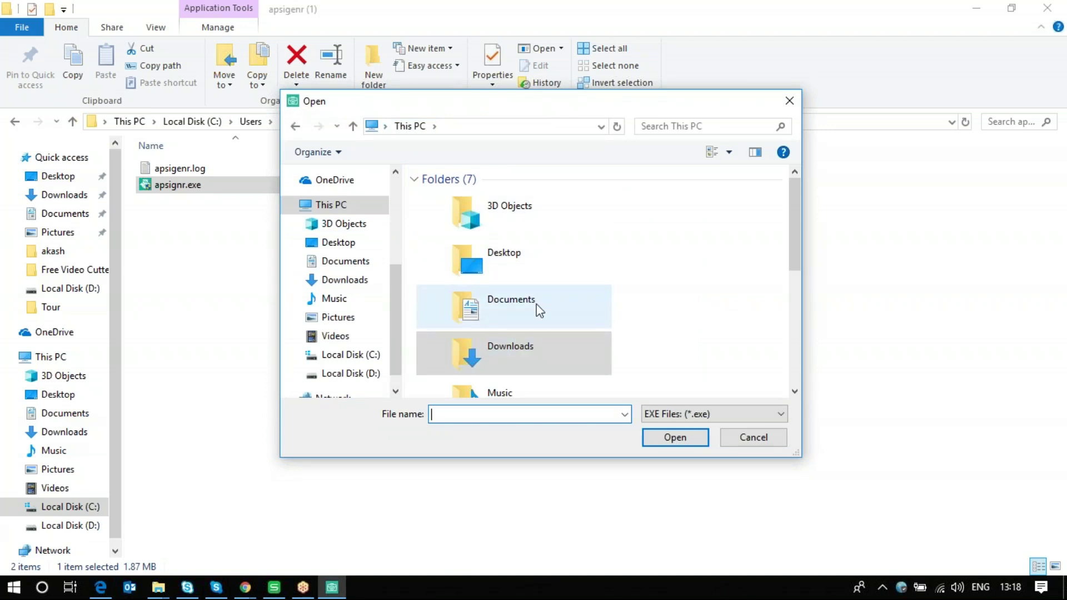
drag(791, 247, 807, 359)
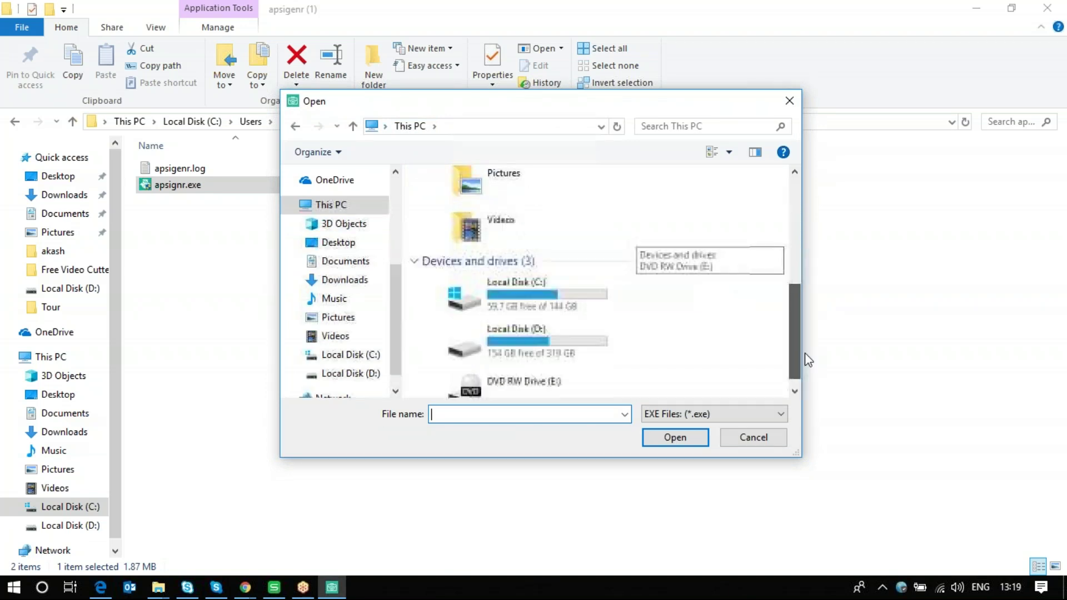
click(562, 304)
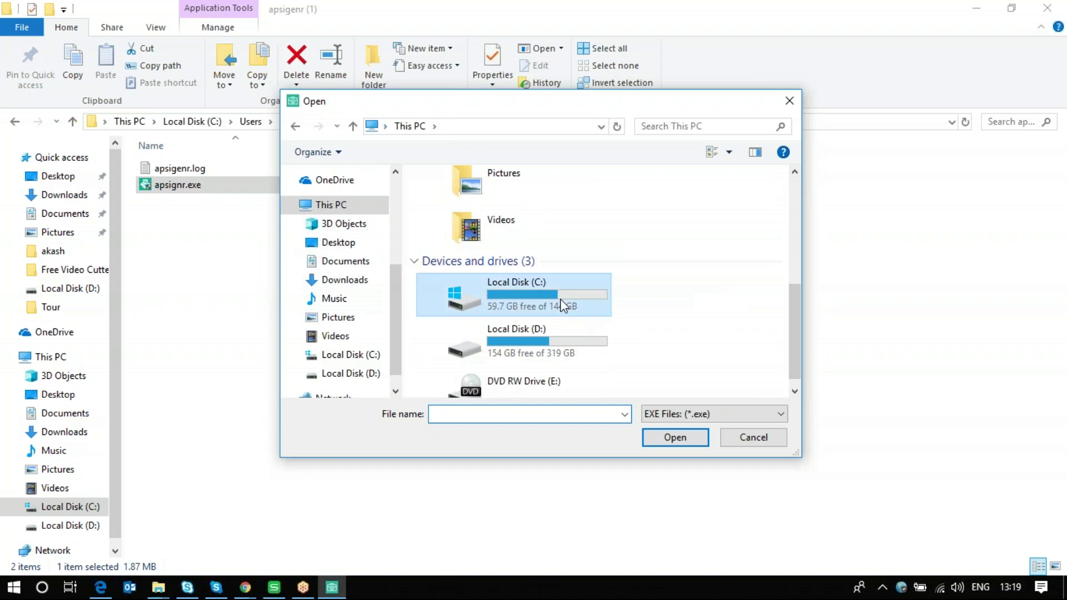
double_click(560, 299)
double_click(482, 263)
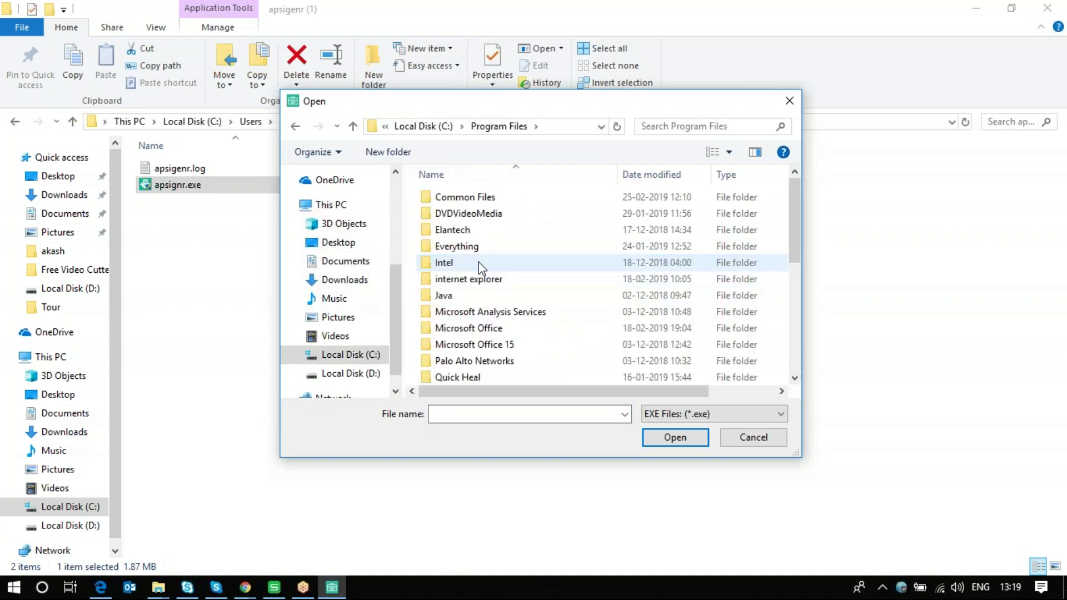
double_click(464, 246)
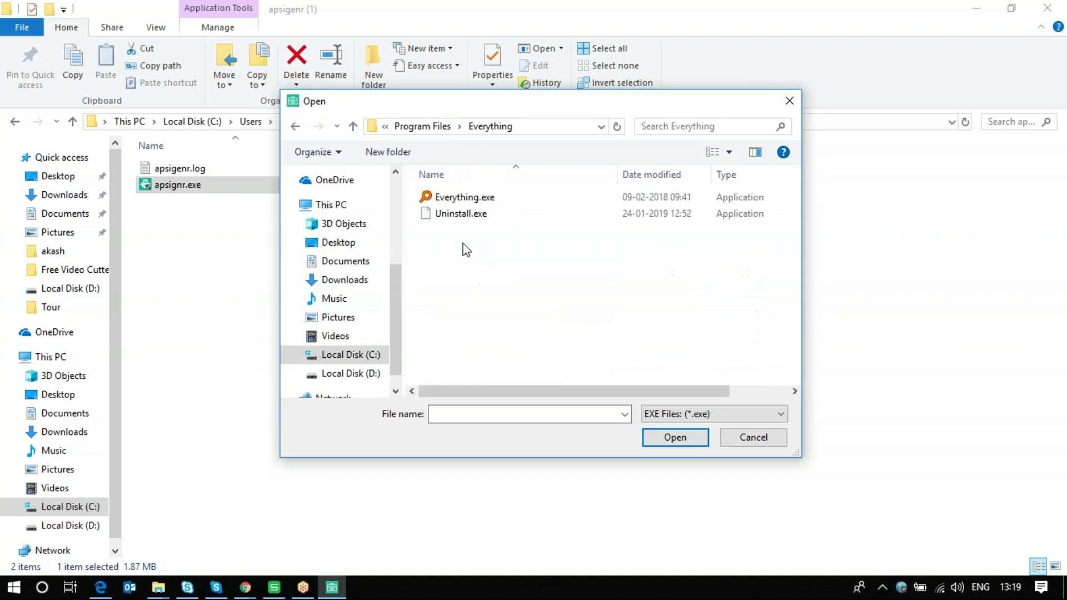
click(450, 197)
click(674, 439)
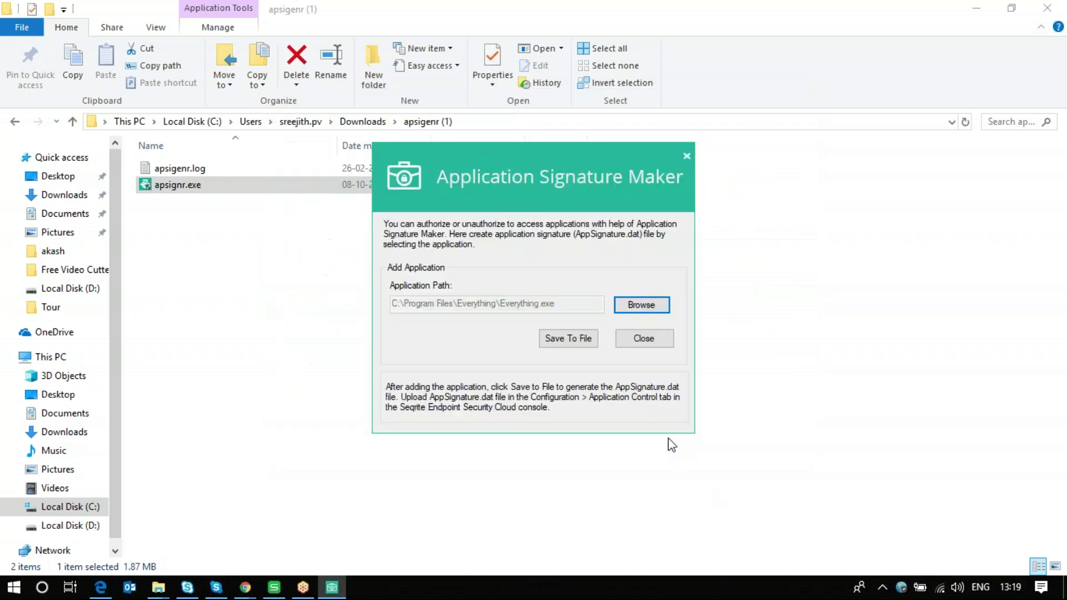
Save the AppSignature.dat signature into D:\pppppppp, confirm success, and close the tool
click(562, 340)
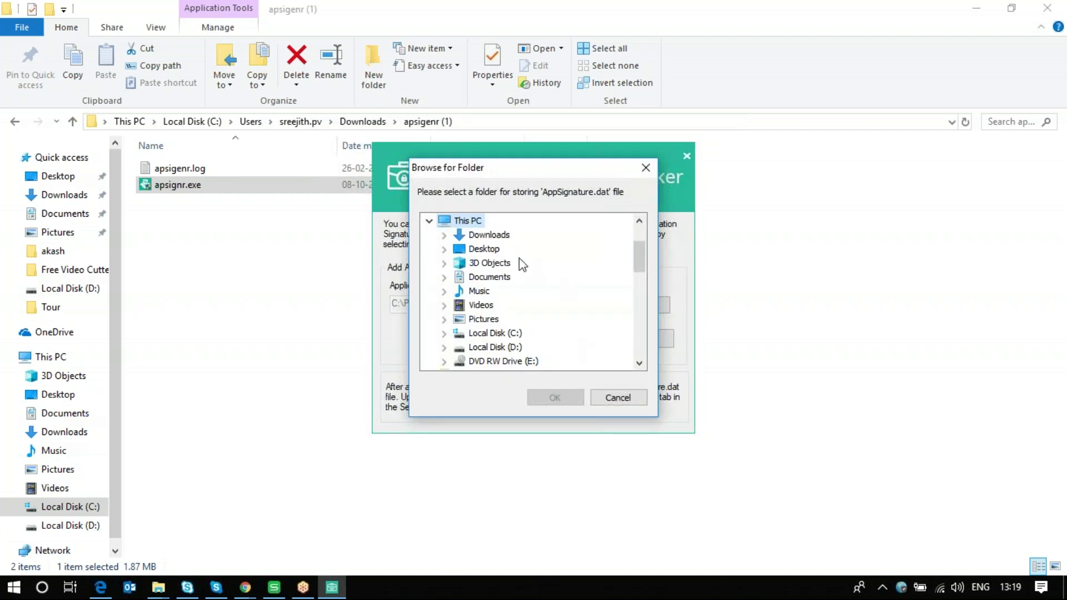
click(514, 349)
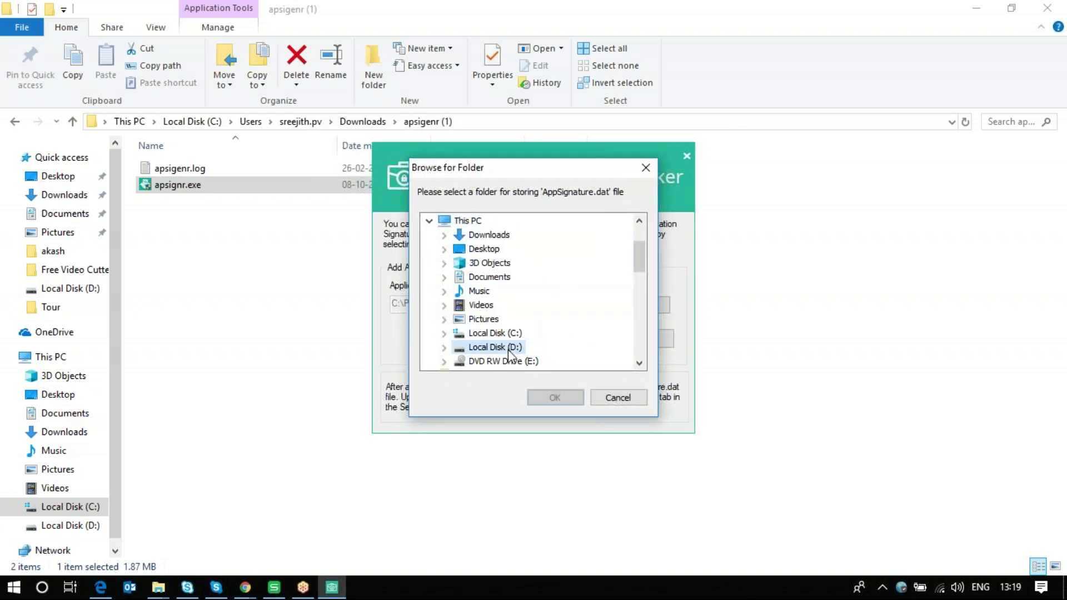
click(447, 349)
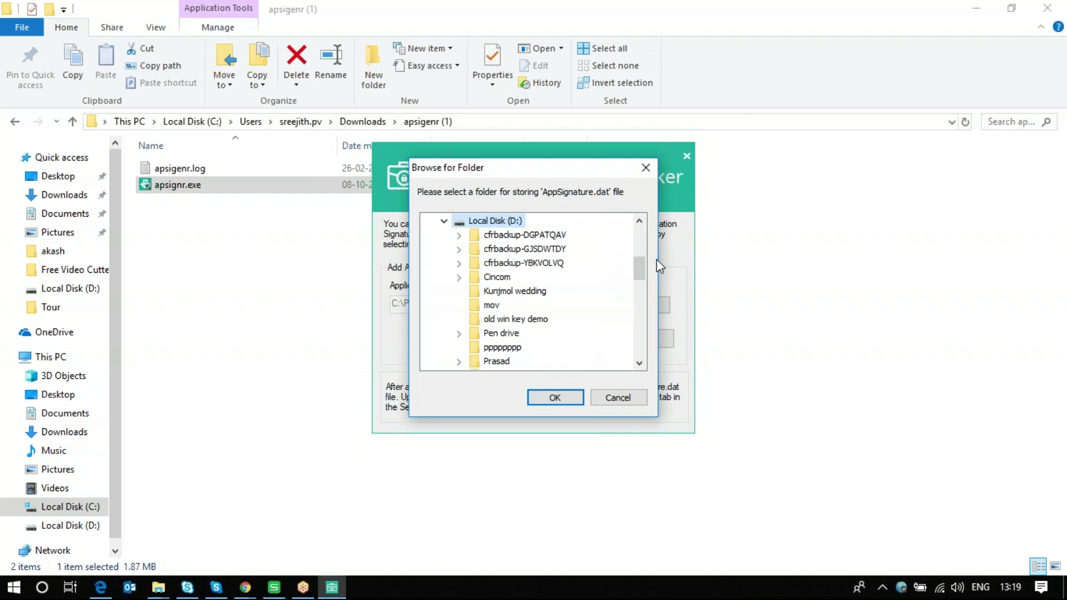
drag(640, 263, 641, 289)
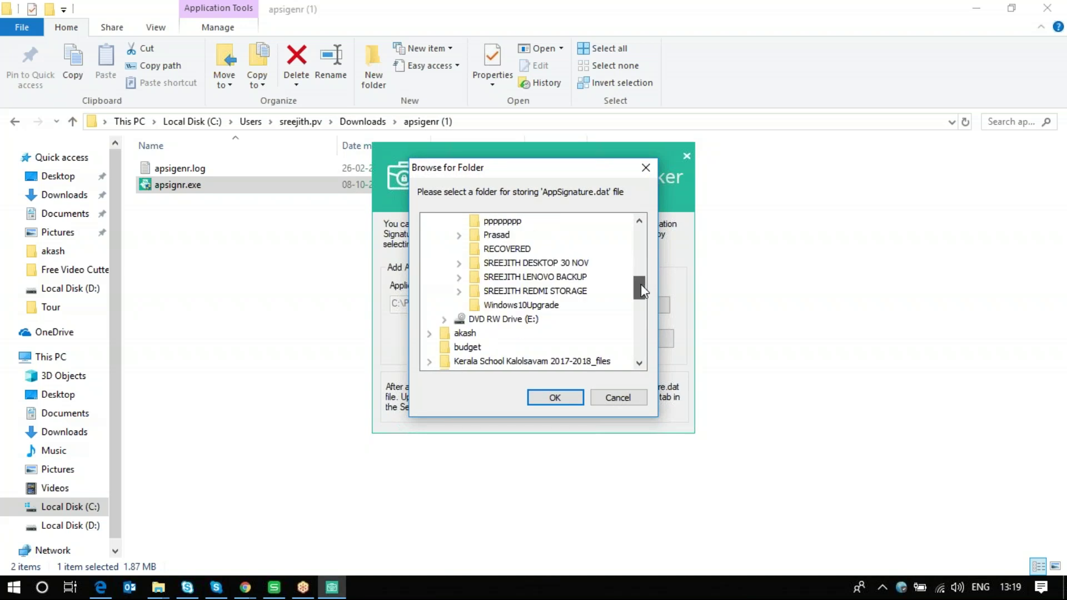
click(505, 222)
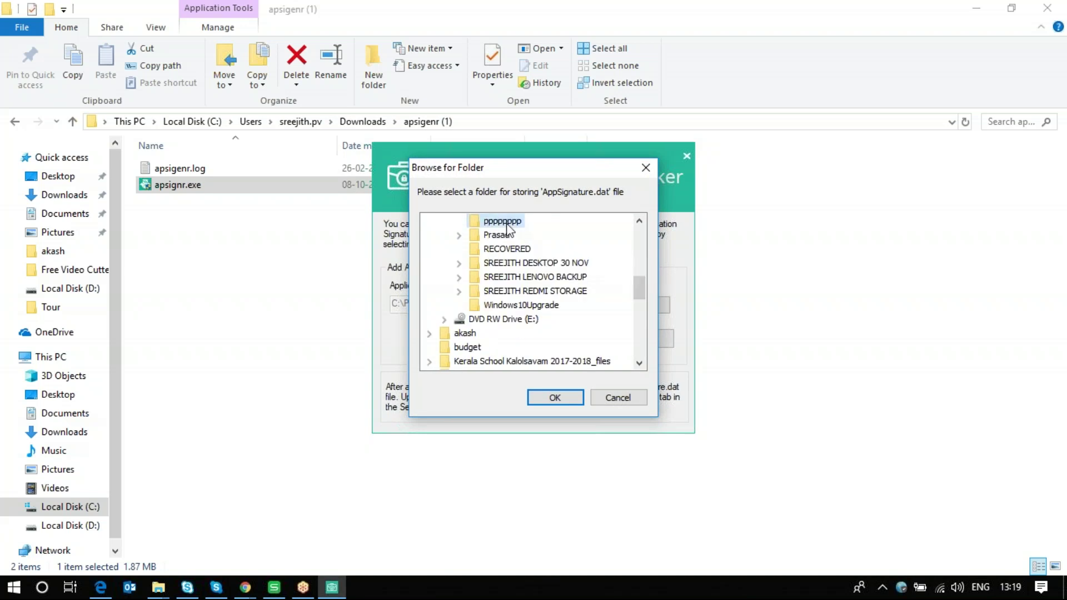
click(550, 398)
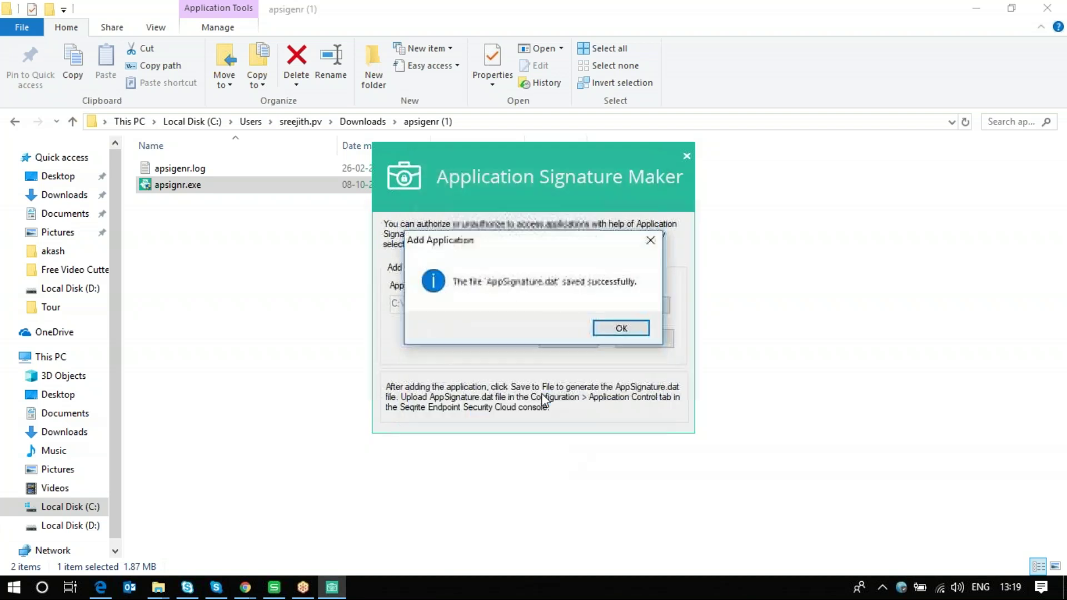
click(620, 328)
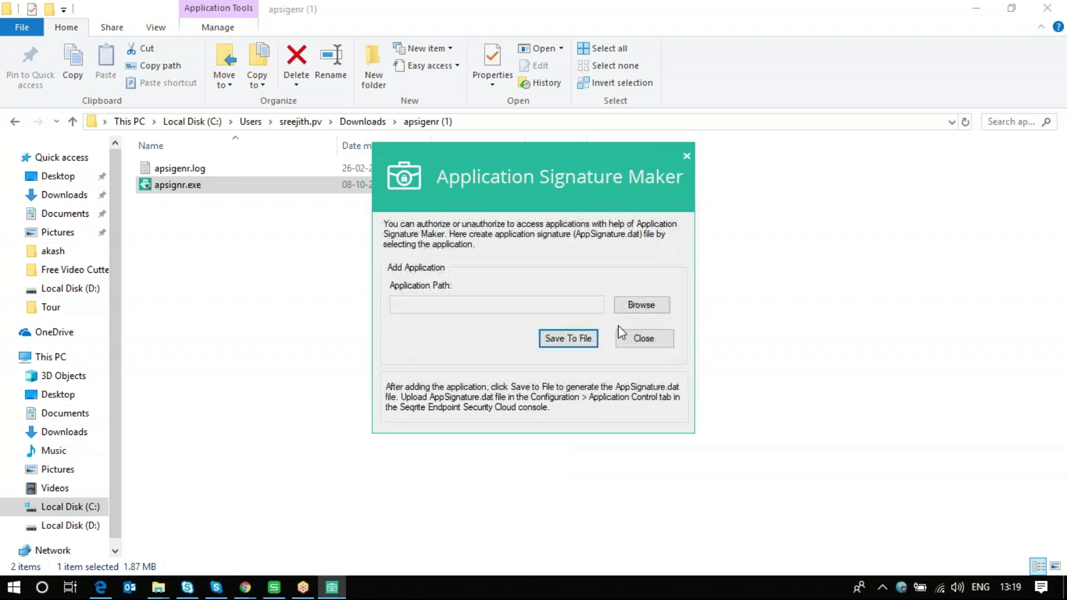
click(687, 156)
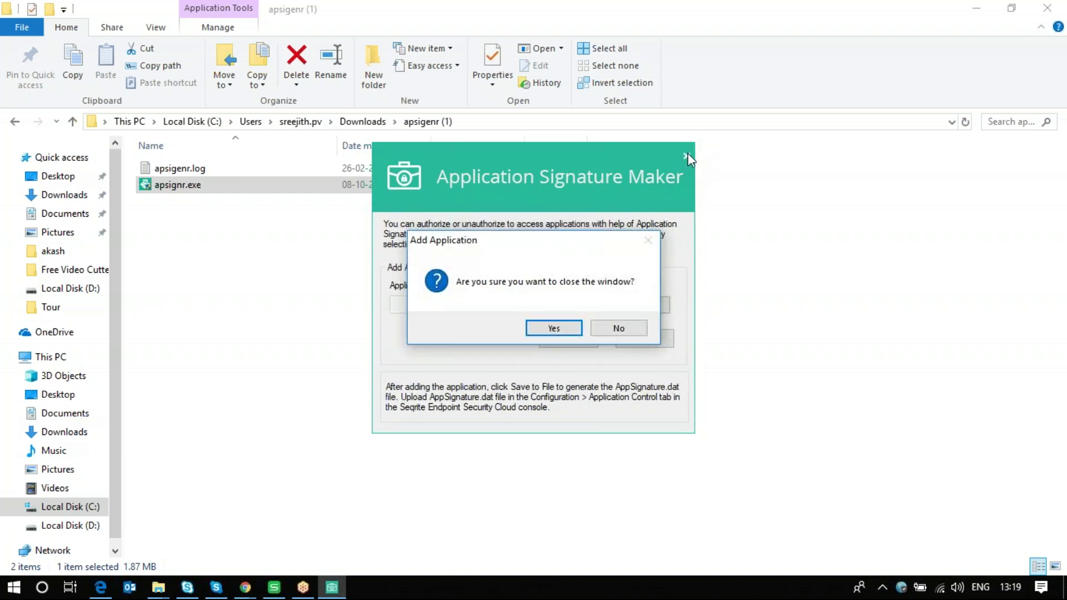
Verify in File Explorer that AppSignature.dat is in the pppppppp folder
key(super+r)
key(Escape)
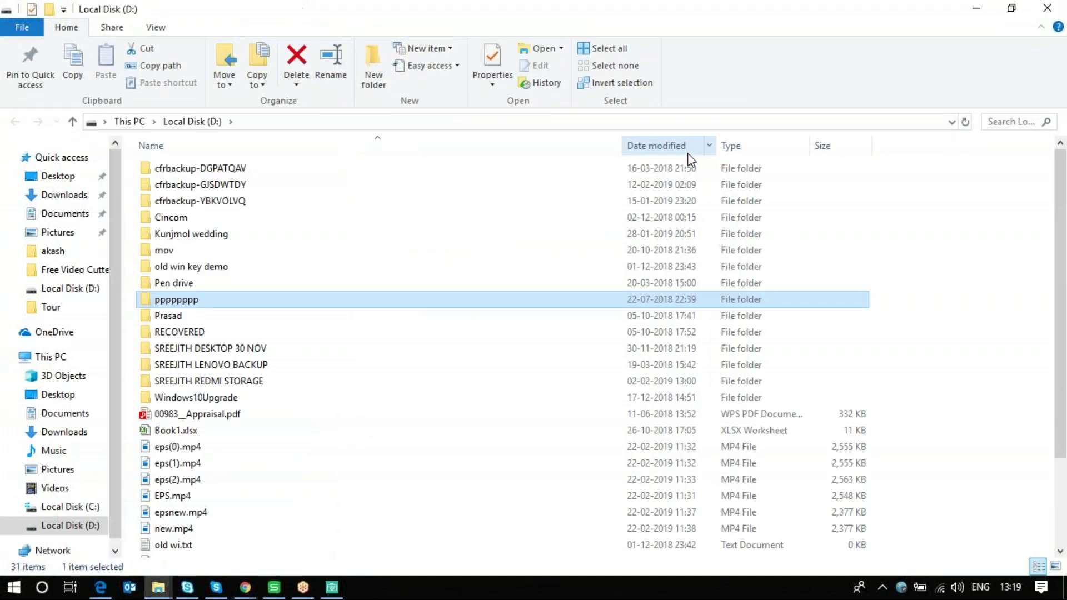
key(Return)
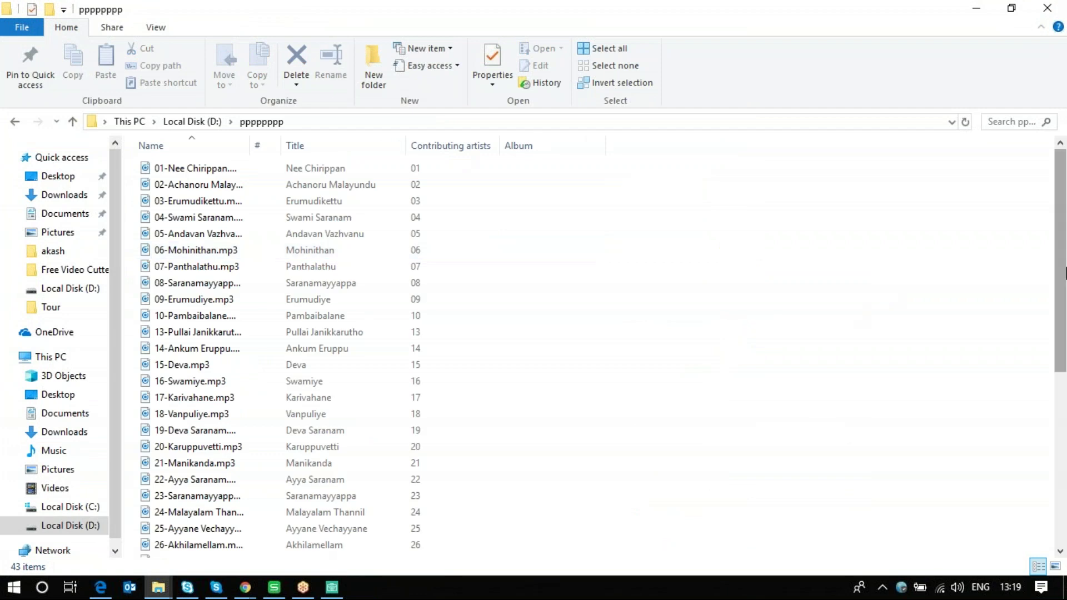
mouse_move(1059, 261)
mouse_down()
mouse_move(1060, 431)
mouse_move(1060, 261)
mouse_up()
click(1065, 460)
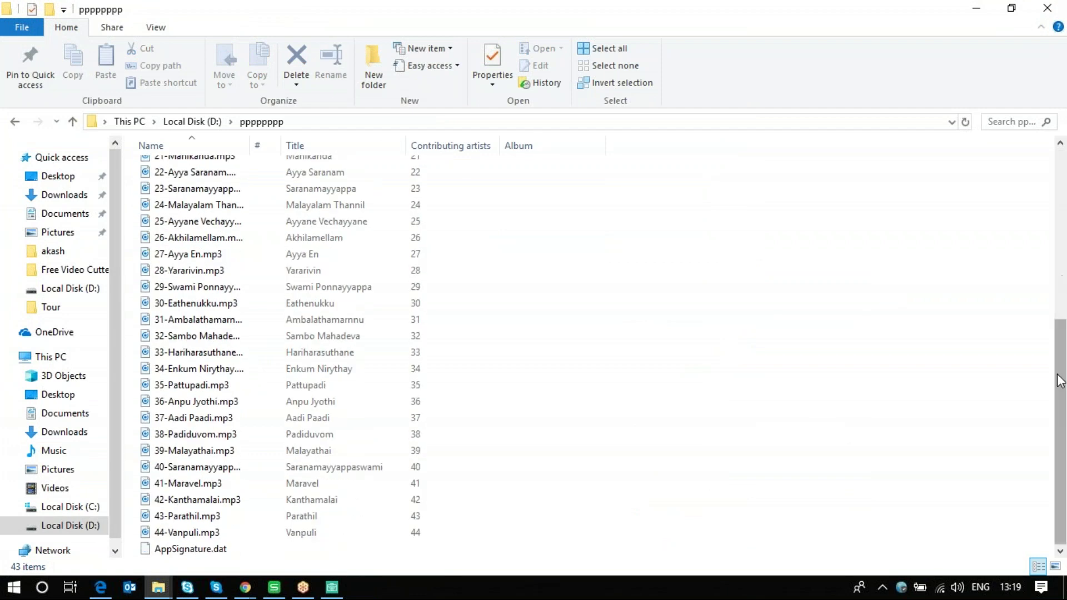
click(216, 551)
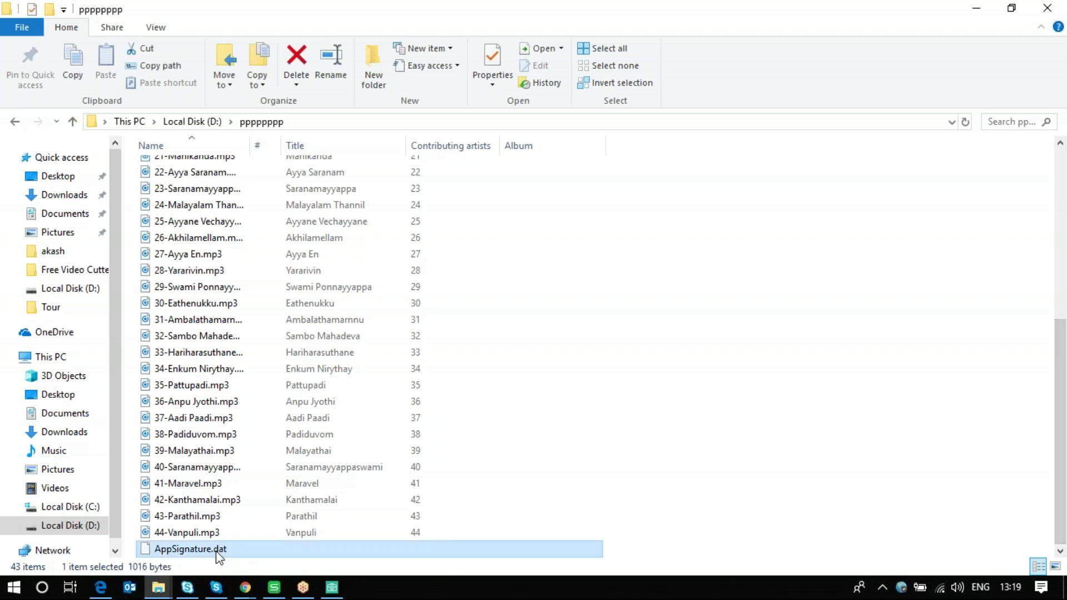
double_click(350, 7)
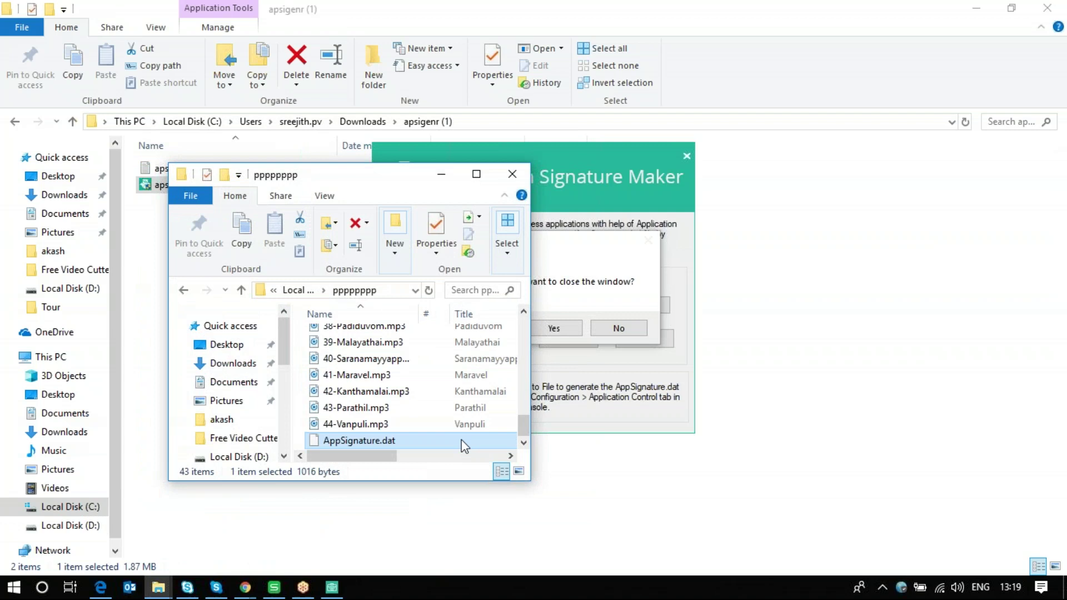
Clear the desktop and bring the Seqrite browser window back to front
key(super+d)
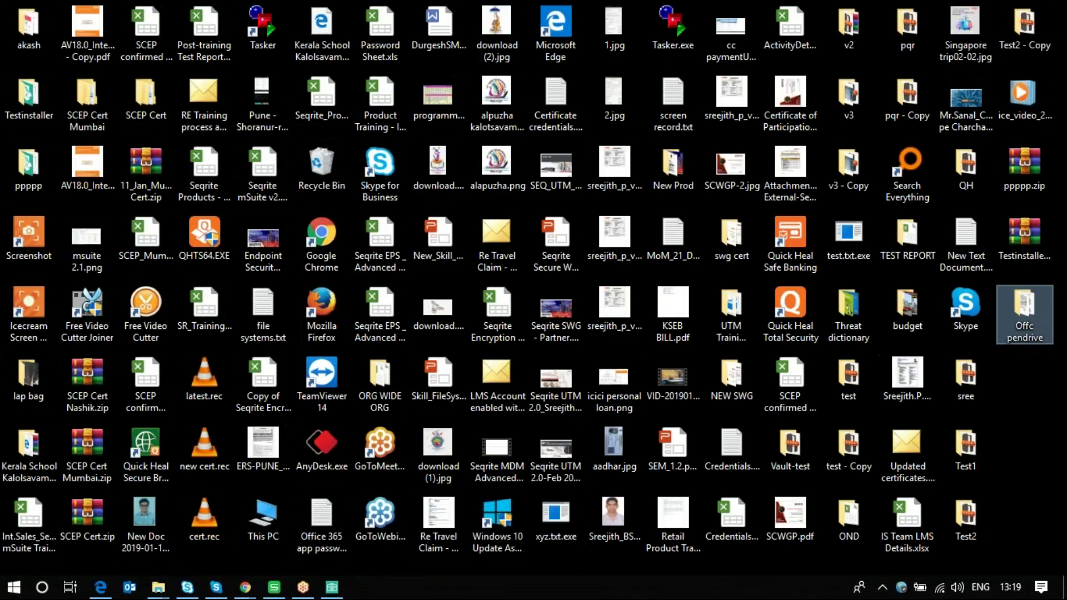
mouse_move(245, 590)
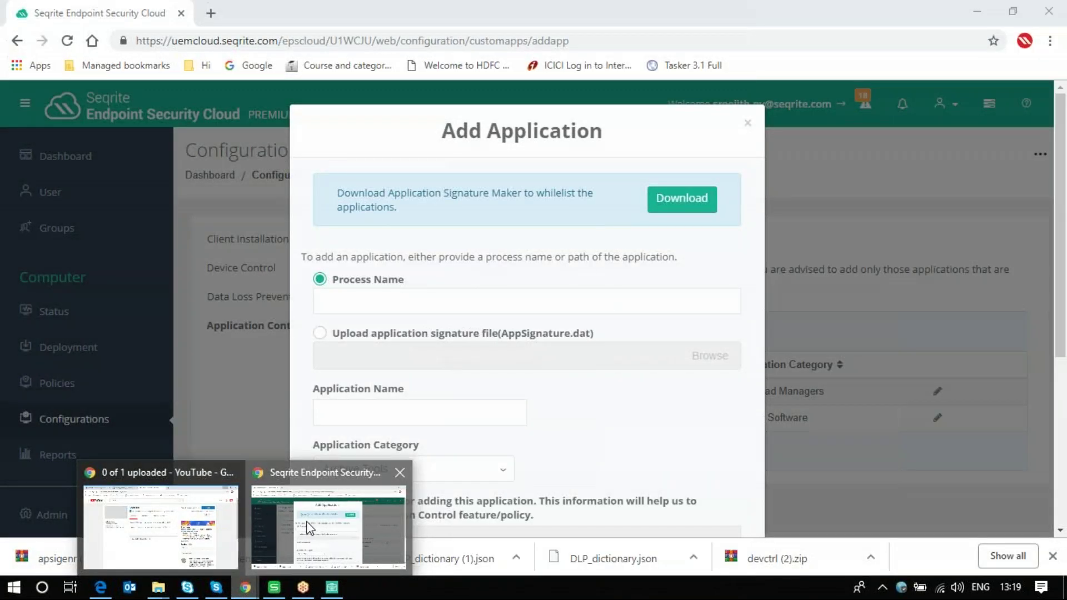
click(309, 527)
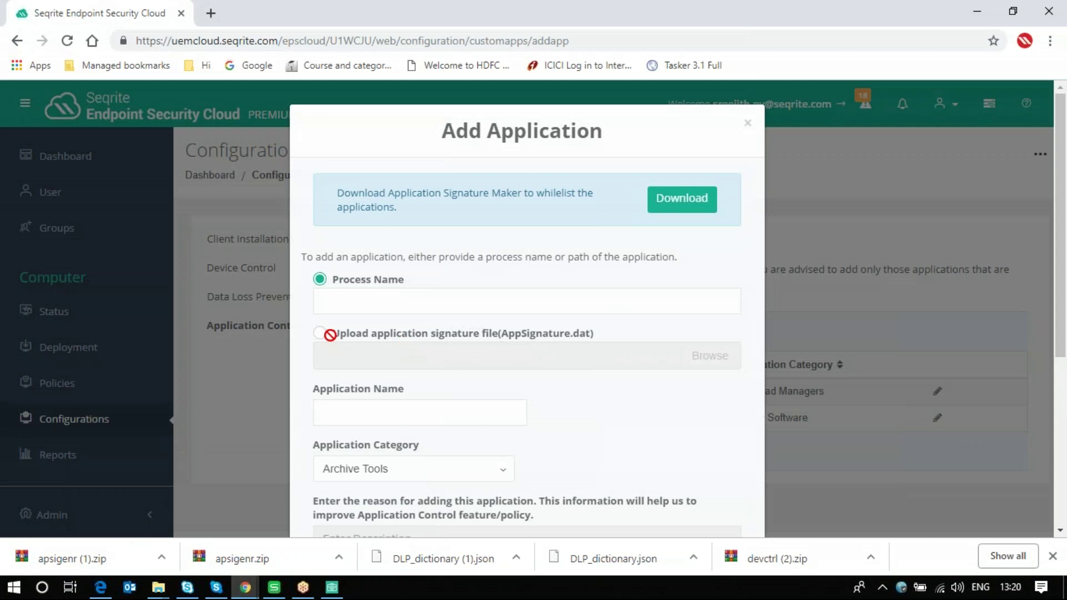
Choose signature-file upload and load D:\pppppppp\AppSignature.dat
click(321, 333)
click(709, 356)
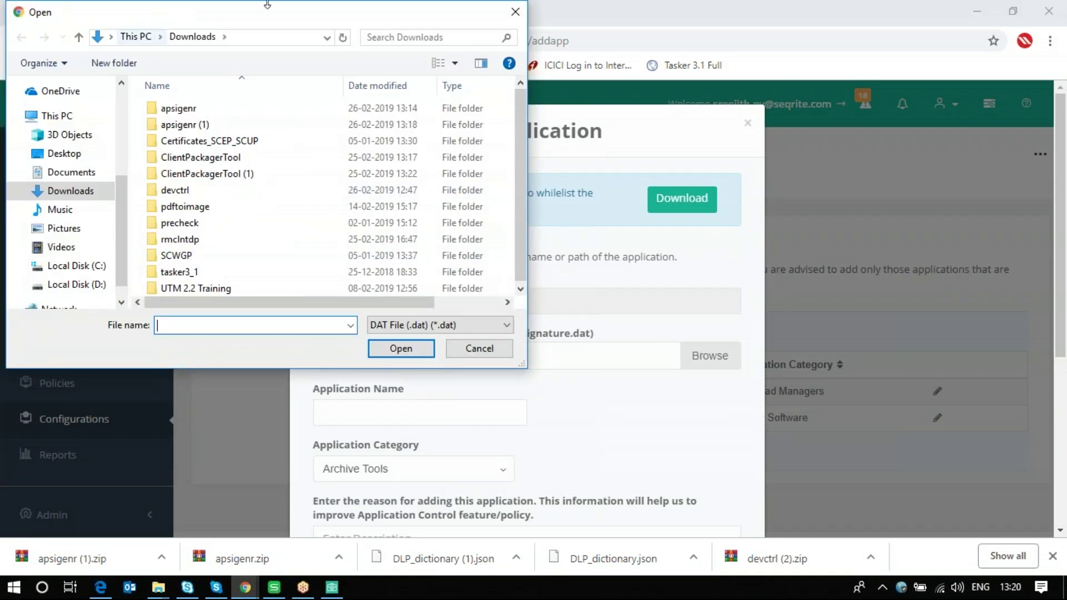
click(262, 35)
text(d:)
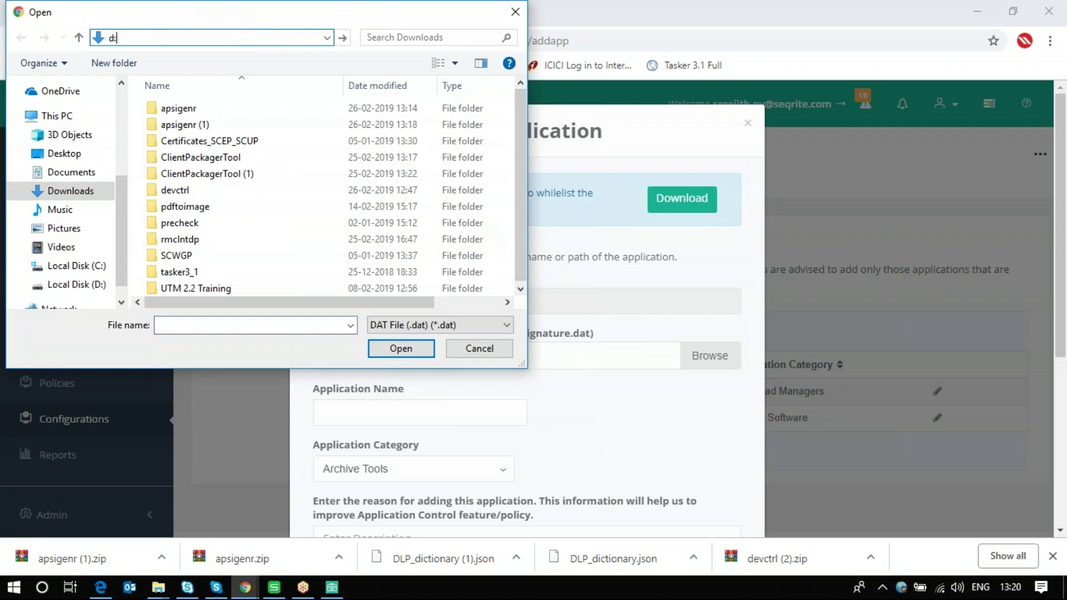
key(BackSpace)
key(BackSpace)
key(BackSpace)
text(:)
key(Return)
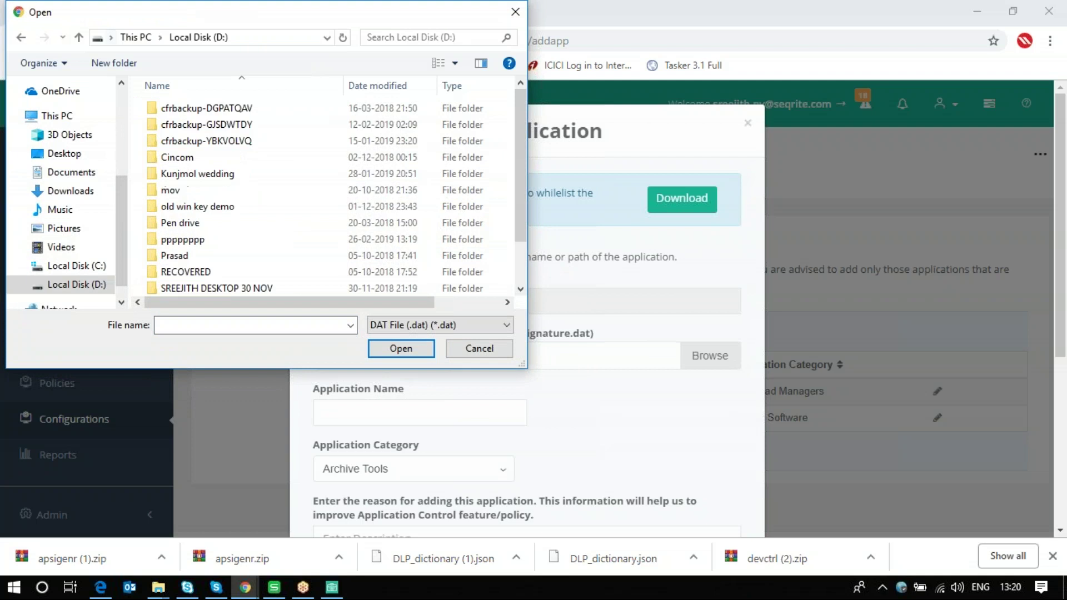
text(pp)
key(Return)
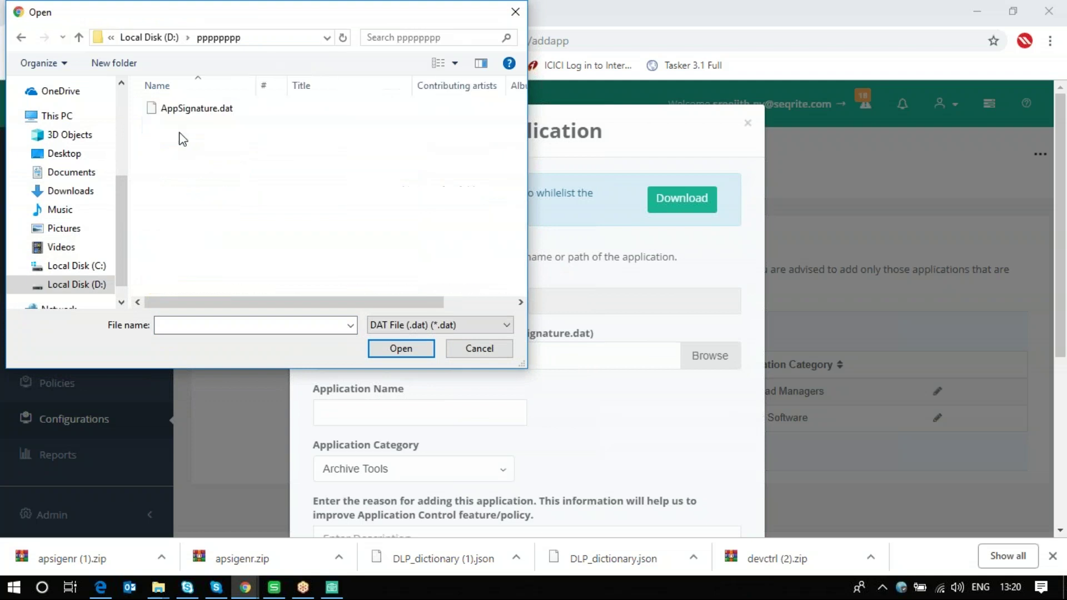
click(215, 110)
double_click(216, 108)
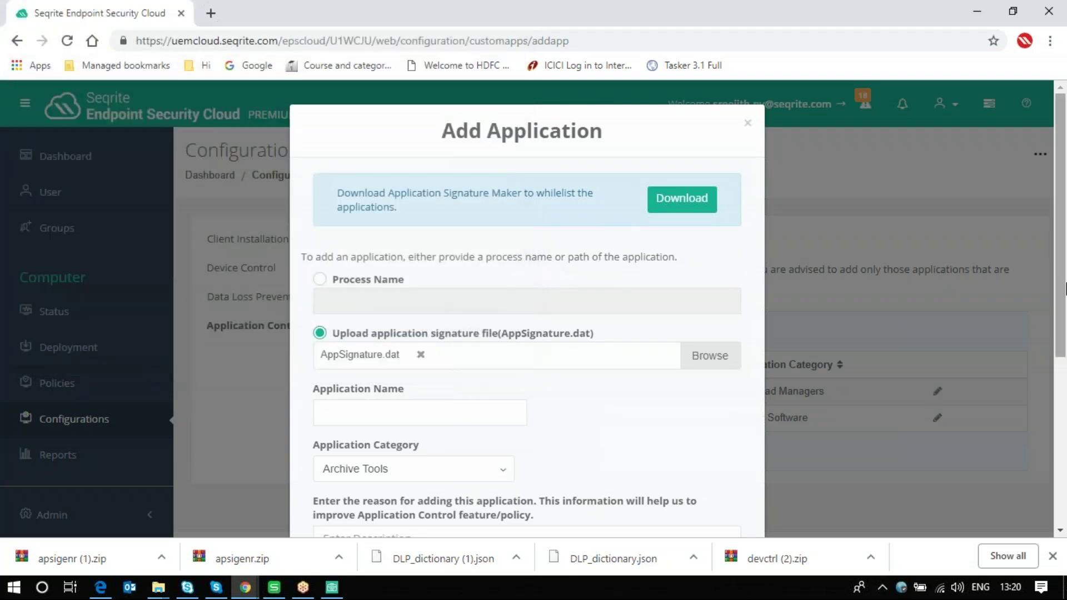
Name the application Everythingnew, set category Authorizing Tools, and give reason 'Just to search'
scroll(528, 333, down, 4)
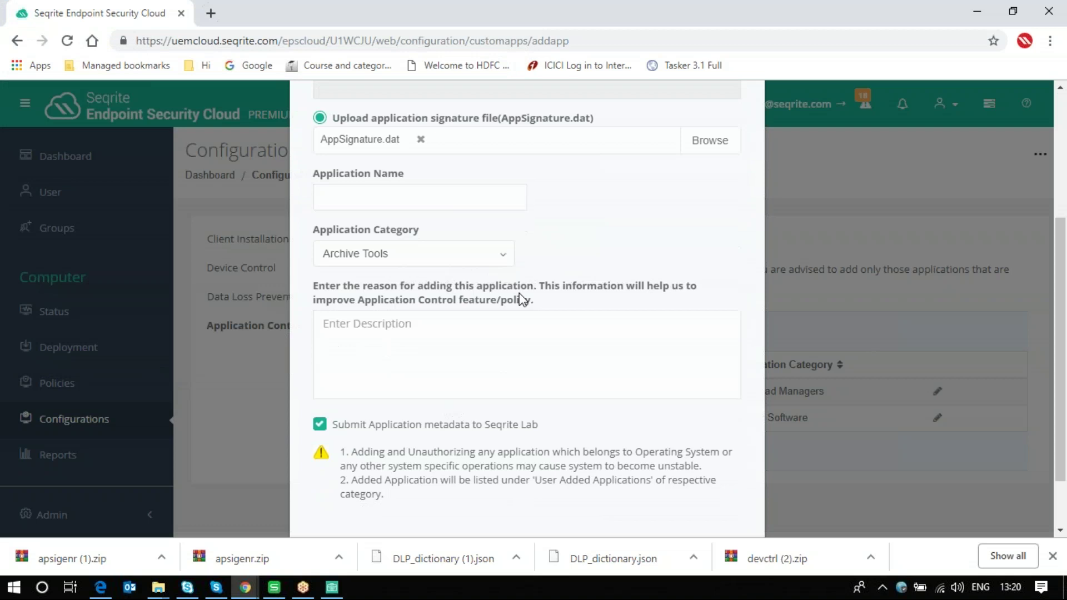
click(415, 207)
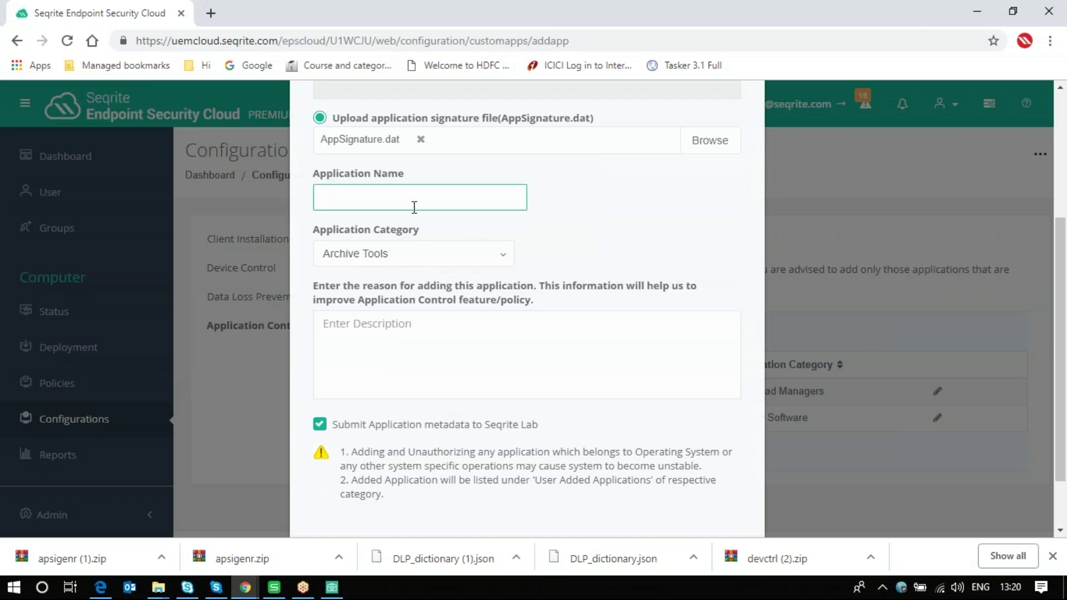
text(Everythingnew)
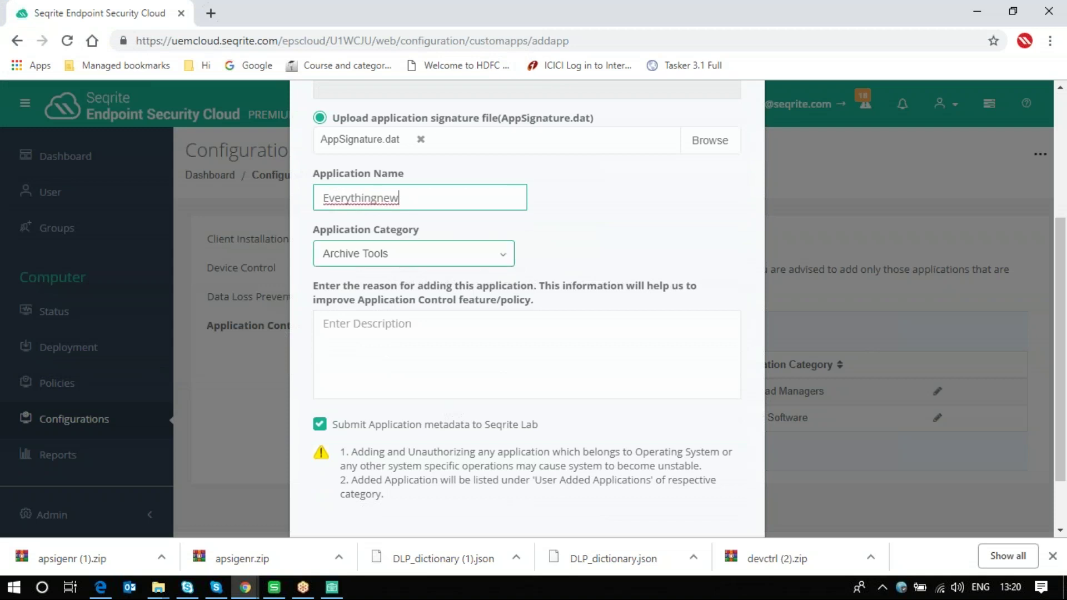
click(457, 258)
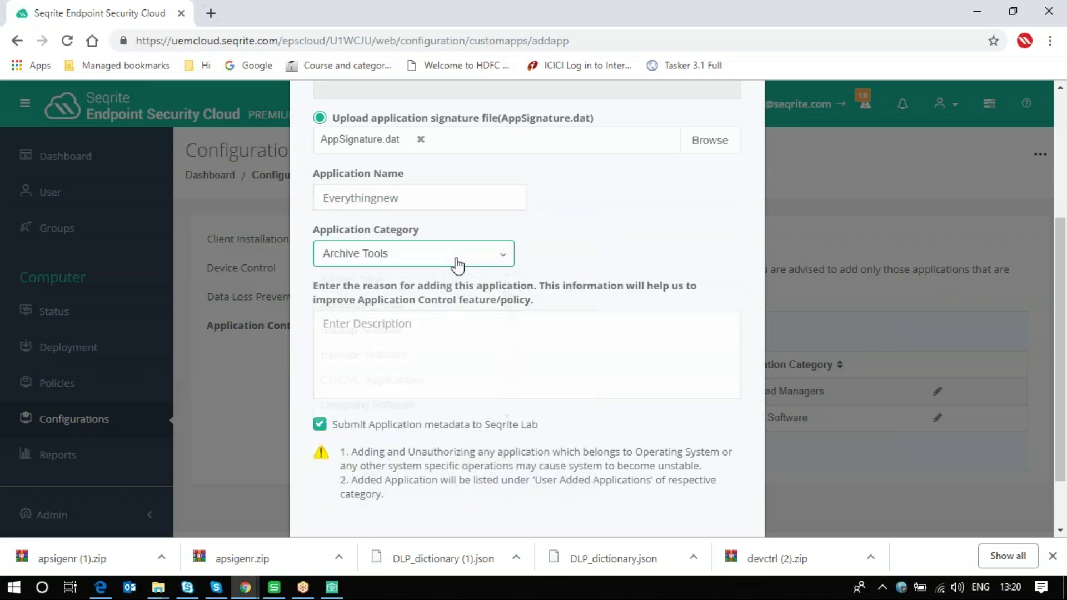
click(456, 262)
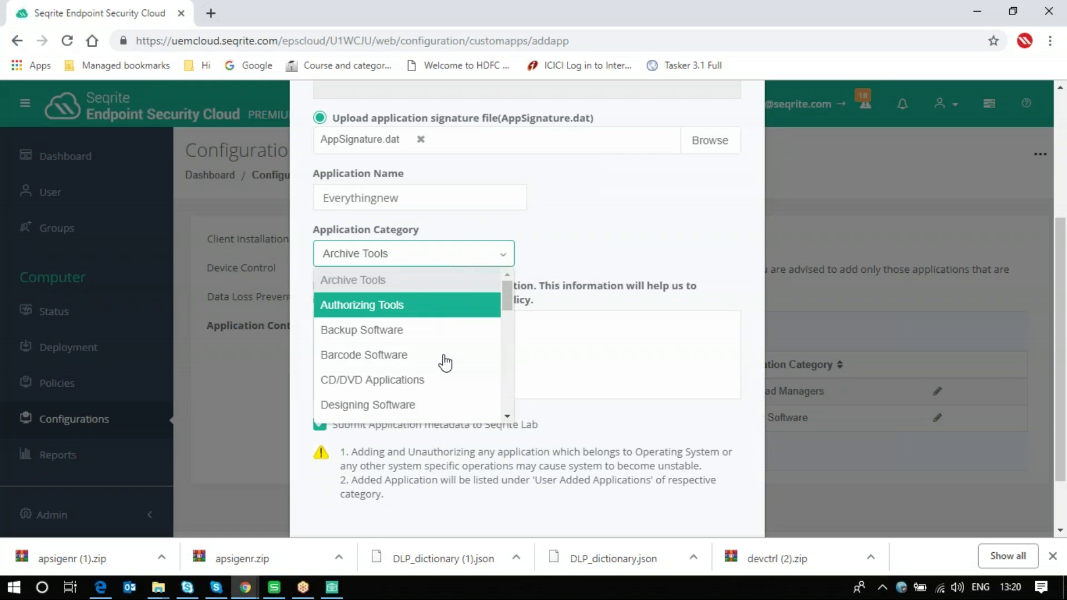
click(392, 307)
click(389, 333)
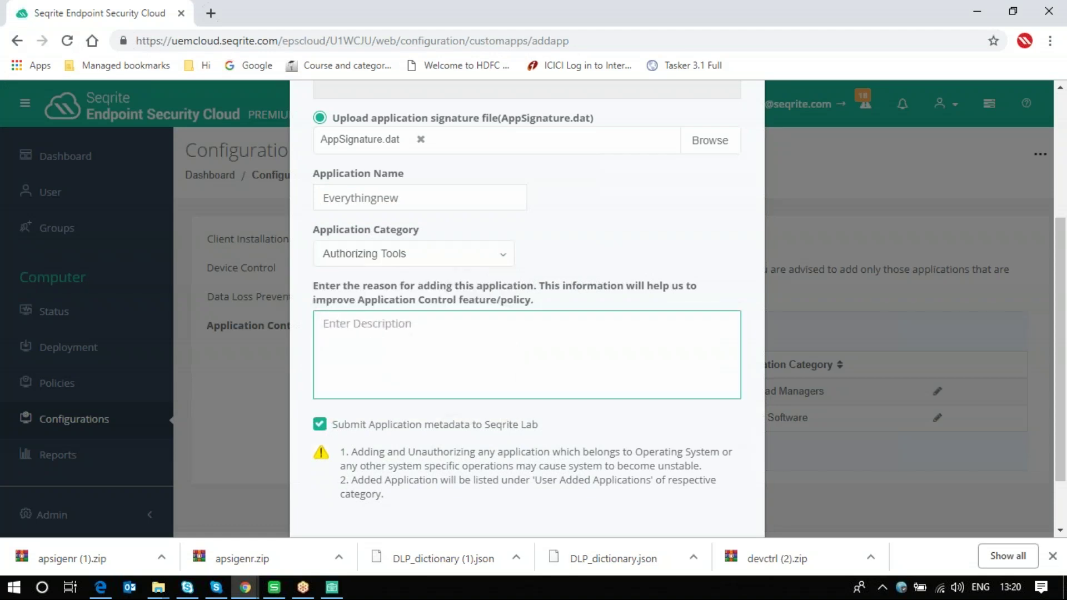
text(Just to )
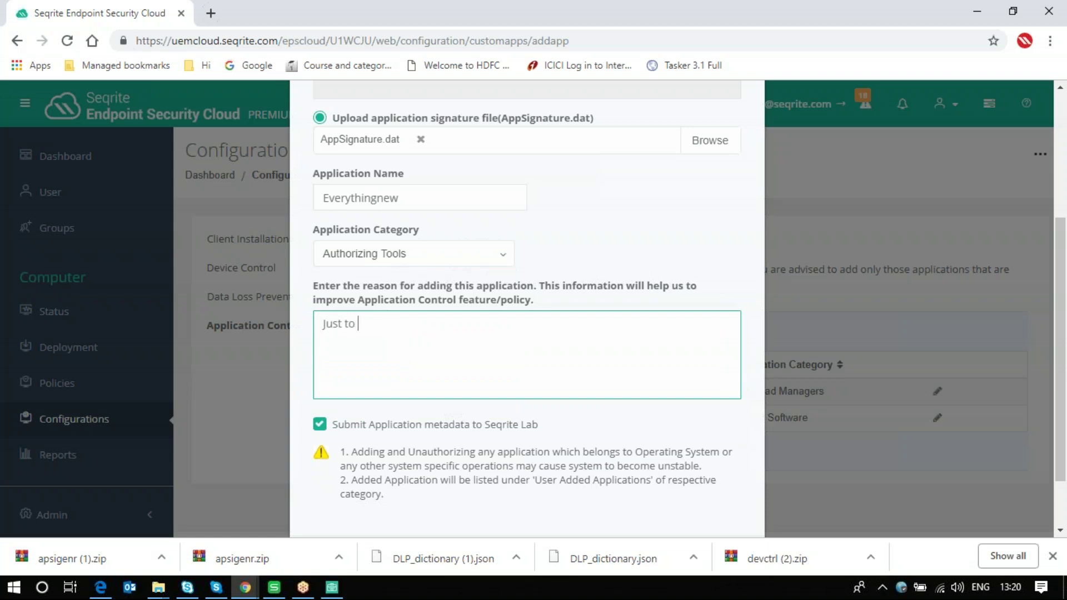
text(search)
click(1032, 292)
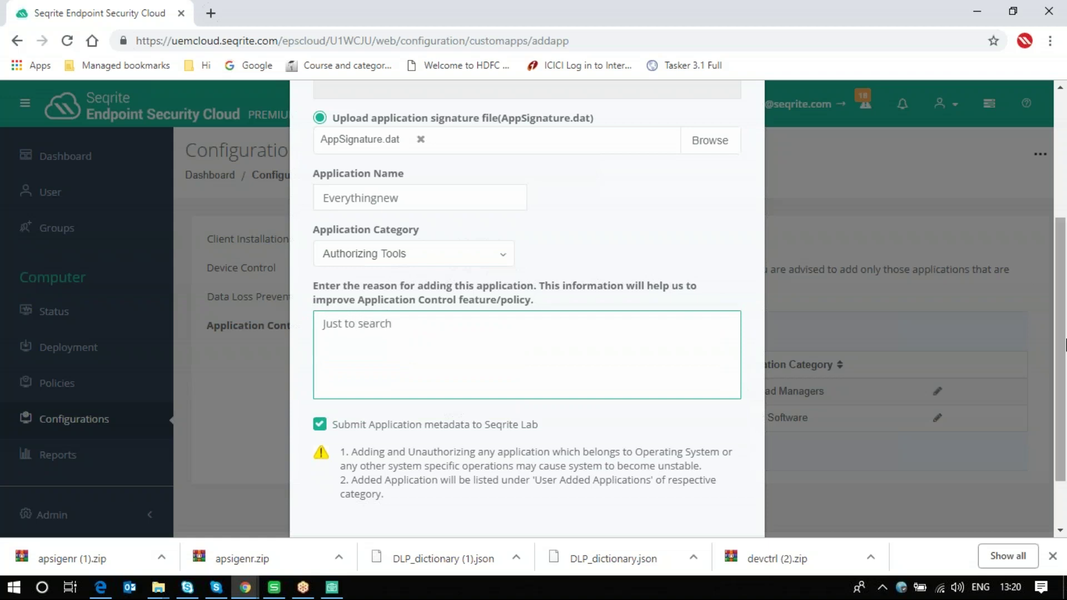
scroll(1032, 291, down, 1)
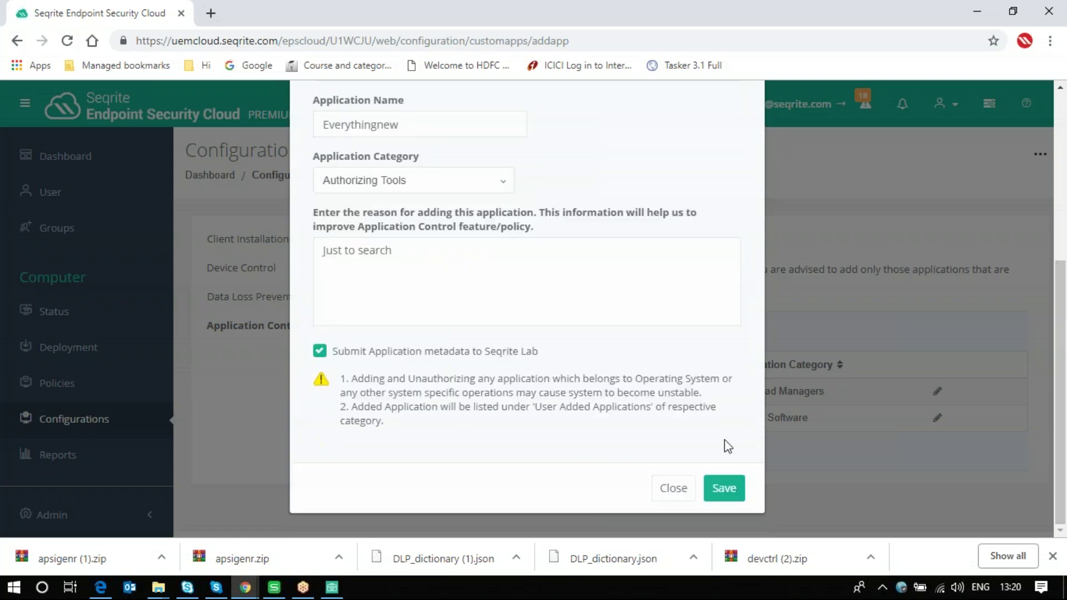
Save Everythingnew past the duplicate-name warning and select its row in the list
click(723, 490)
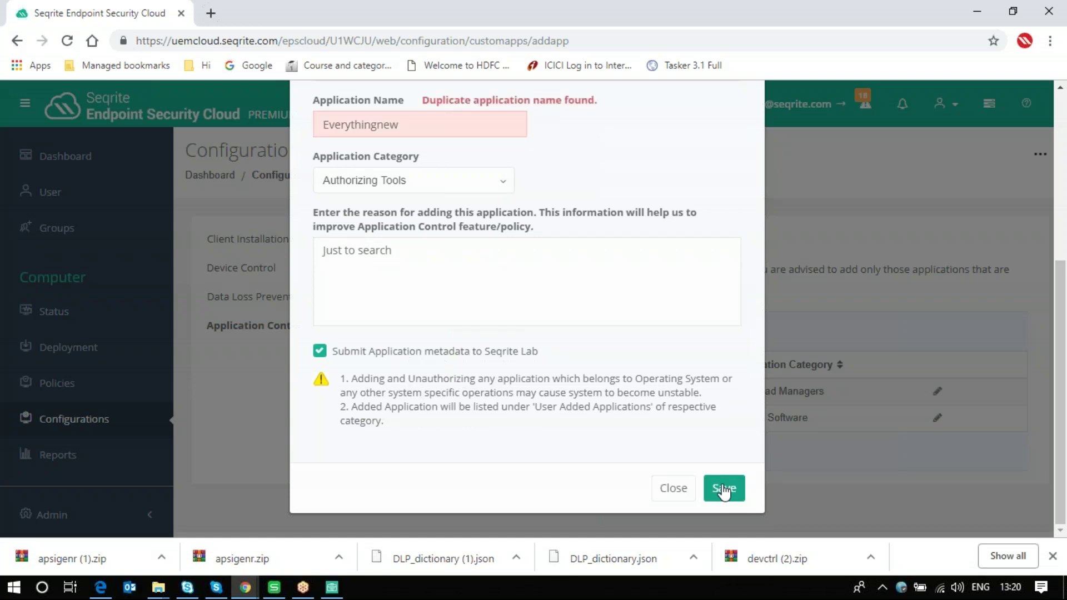
click(723, 490)
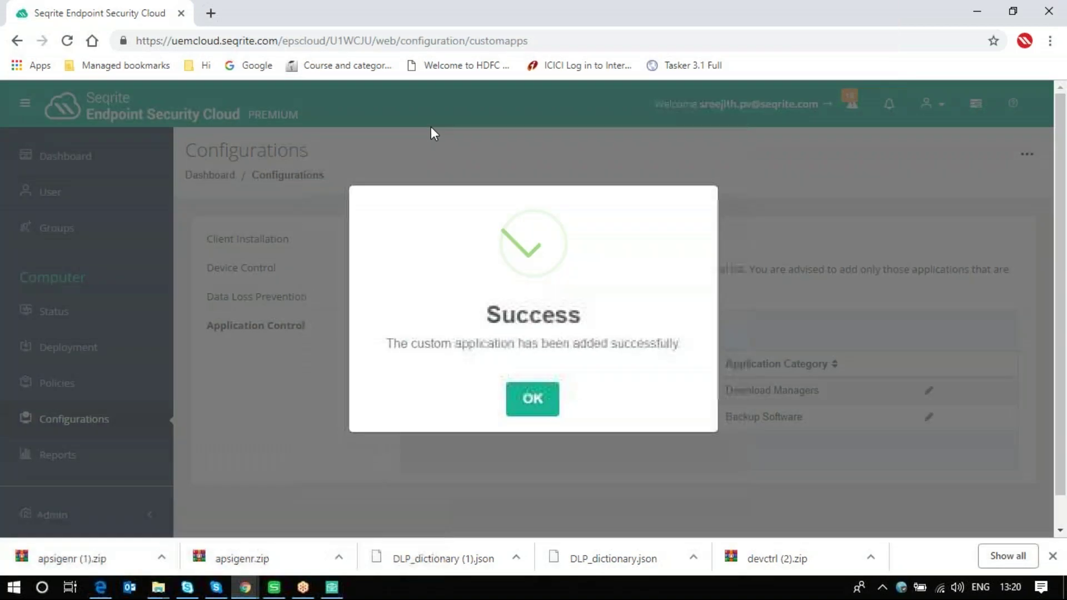
click(541, 409)
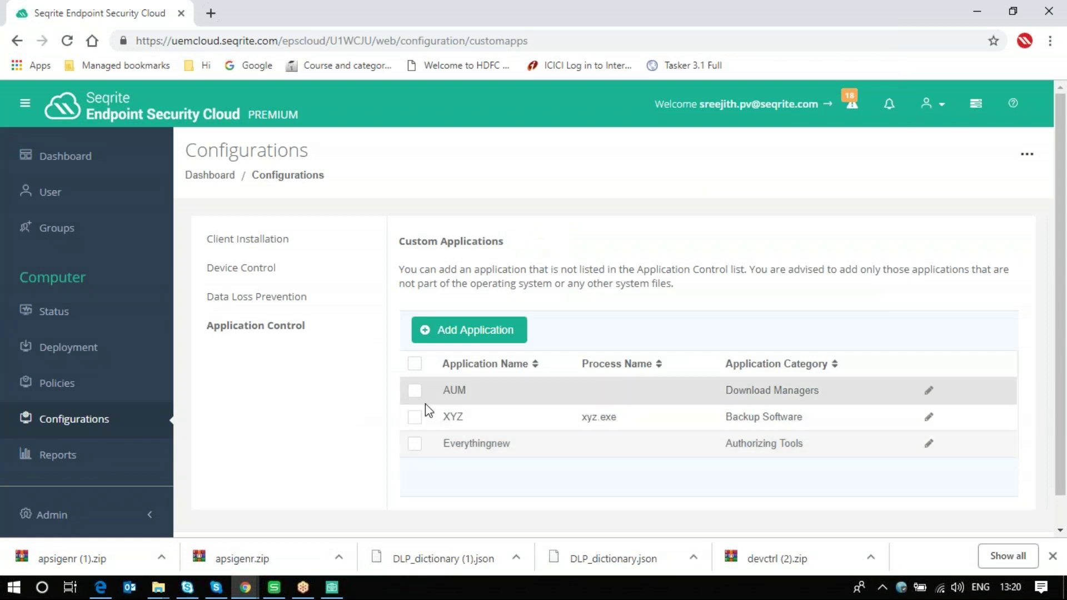
click(415, 443)
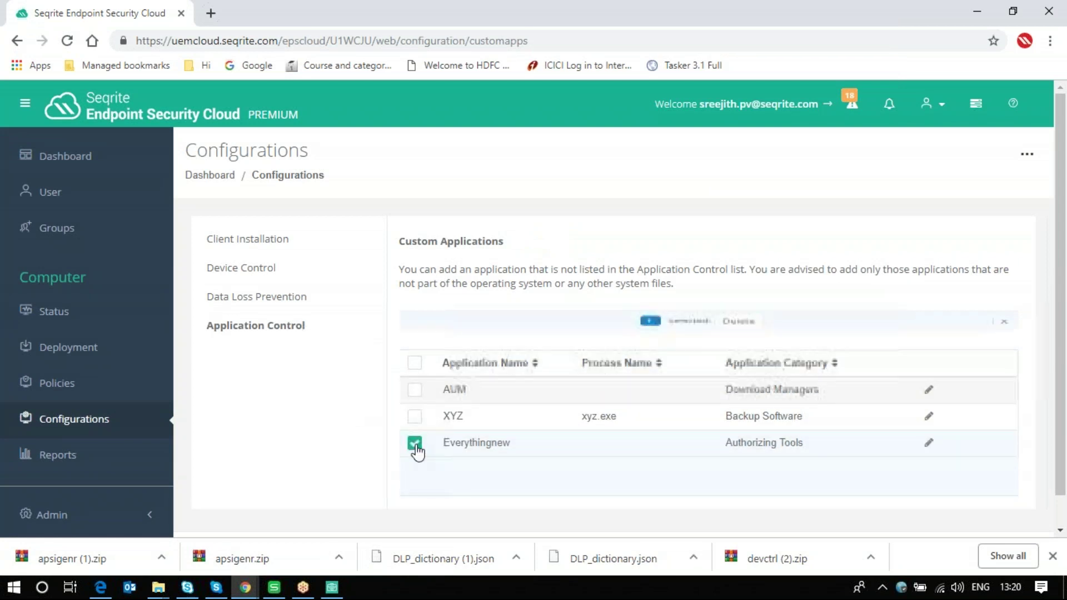